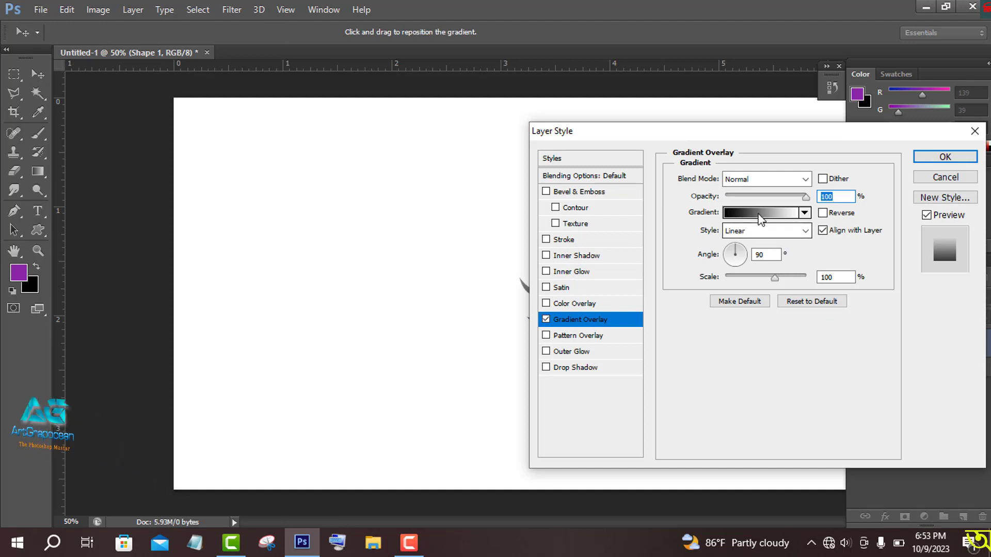
# Set the sun shape's Gradient Overlay to a blue-violet to magenta gradient with the Radial style
pyautogui.click(761, 212)
pyautogui.click(757, 368)
pyautogui.click(923, 304)
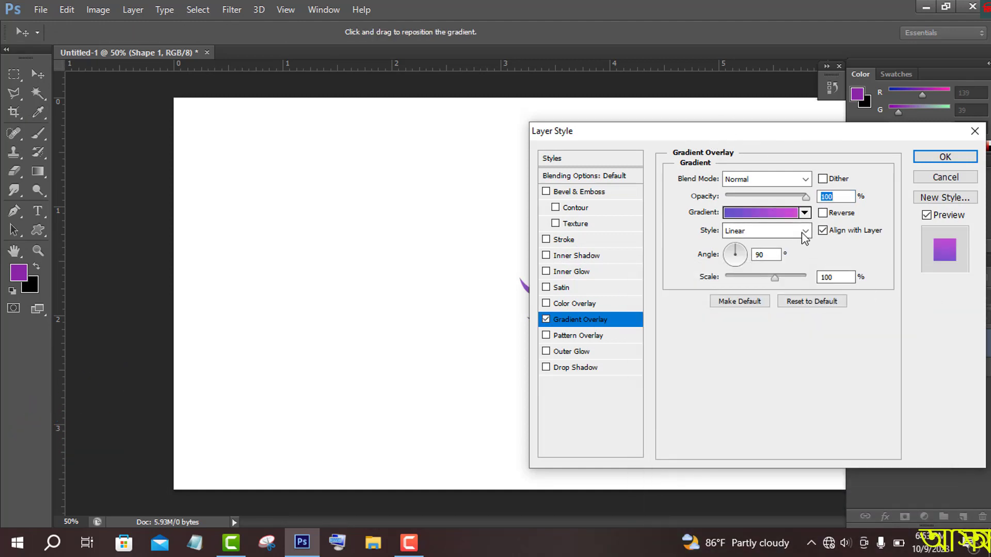
pyautogui.click(766, 231)
pyautogui.click(759, 247)
pyautogui.moveTo(722, 137); pyautogui.dragTo(840, 121)
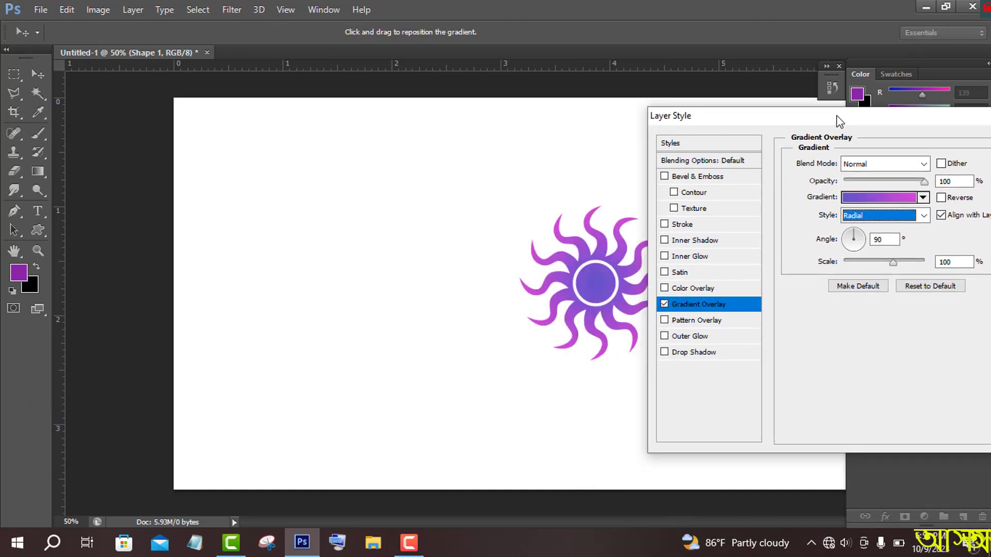
pyautogui.click(924, 215)
pyautogui.click(857, 227)
pyautogui.click(924, 215)
pyautogui.click(881, 236)
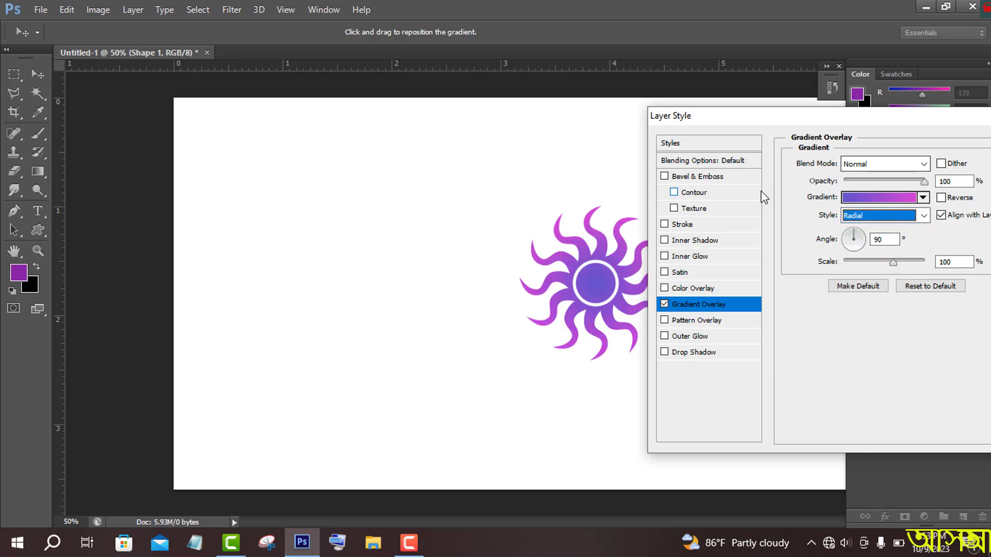
# Add Bevel & Emboss with Texture and a Ring - Double contour to the sun shape, and apply the layer style
pyautogui.click(704, 207)
pyautogui.click(702, 193)
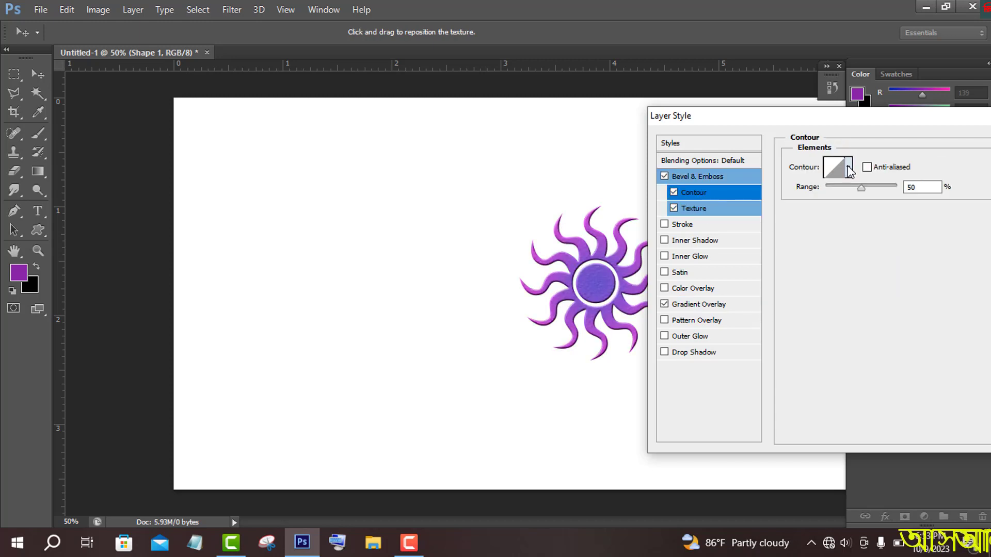
pyautogui.click(848, 170)
pyautogui.click(789, 223)
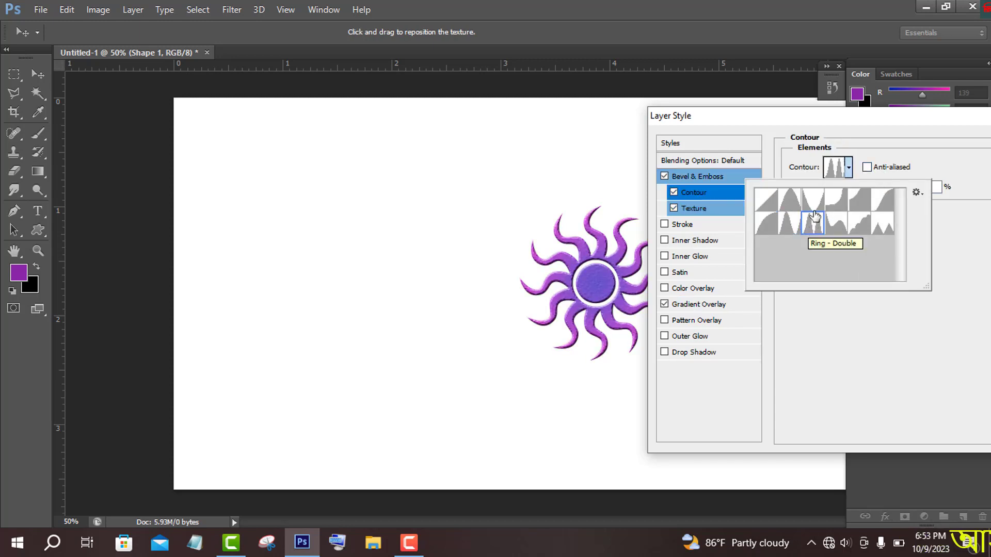
pyautogui.moveTo(883, 119); pyautogui.dragTo(781, 140)
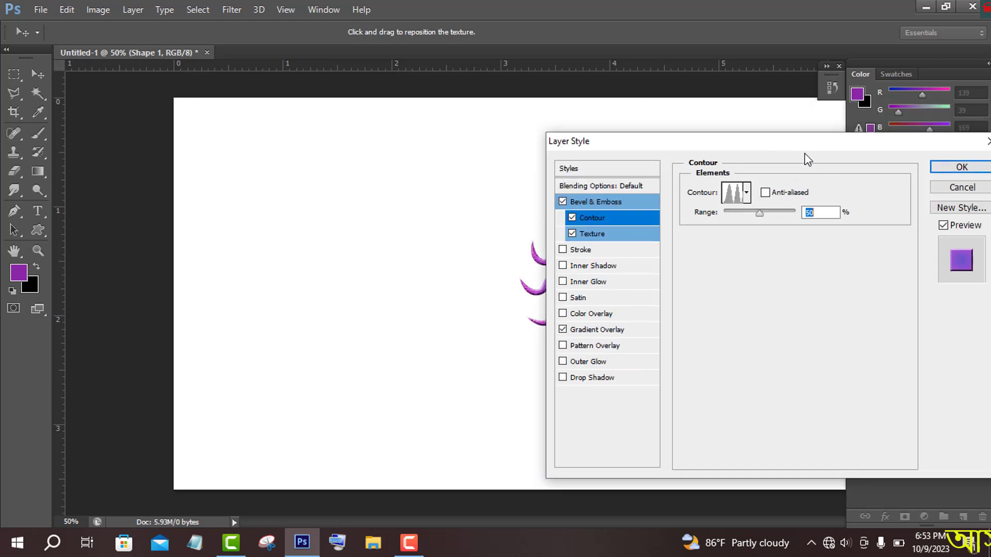
pyautogui.click(950, 165)
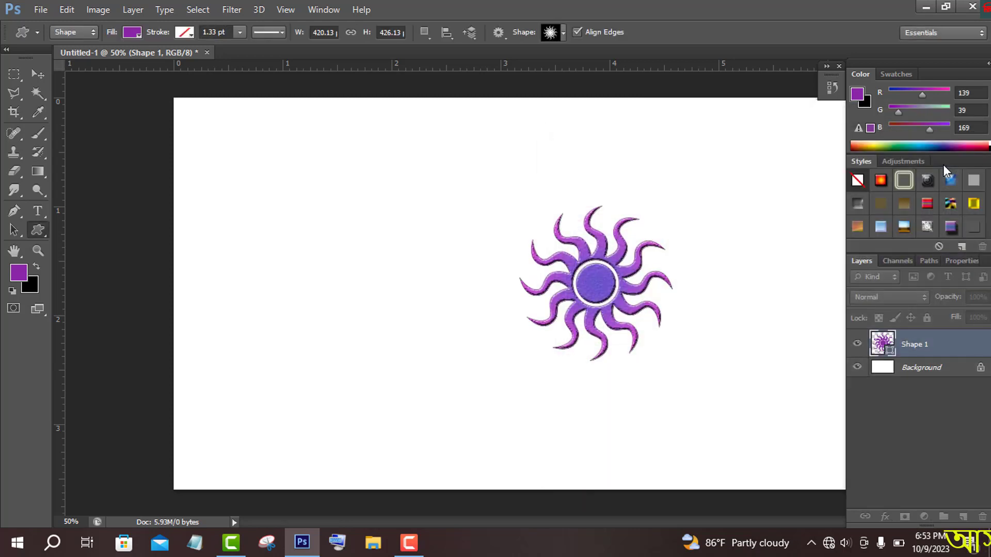
# Enlarge the sun shape proportionally in two passes and reposition it around the middle of the canvas
pyautogui.click(36, 75)
pyautogui.moveTo(612, 286); pyautogui.dragTo(560, 199)
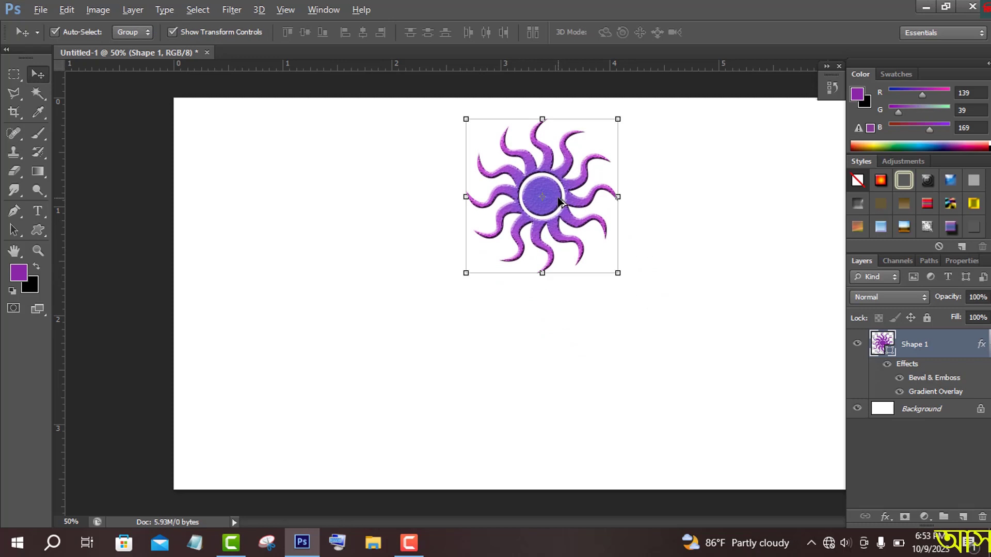
pyautogui.moveTo(619, 120); pyautogui.dragTo(647, 99)
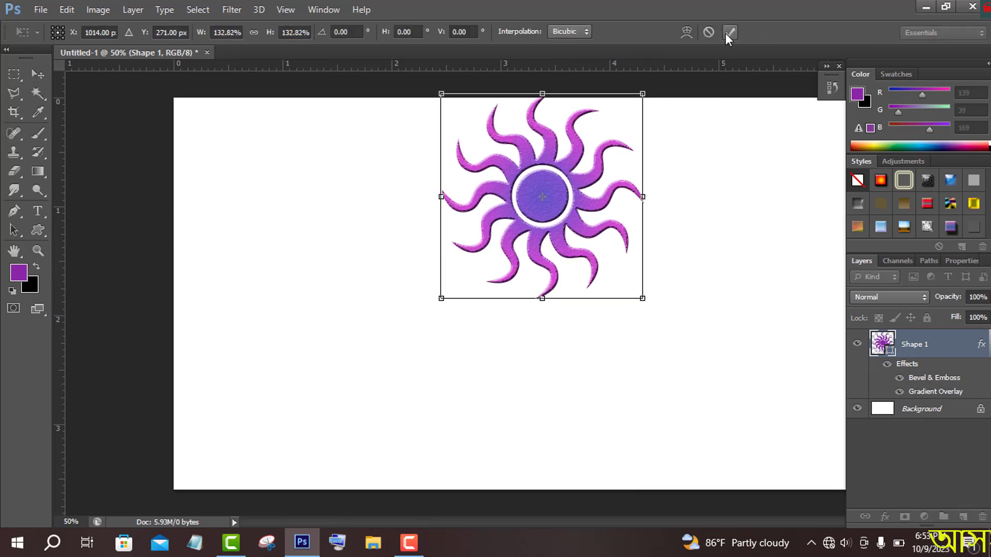
pyautogui.click(726, 32)
pyautogui.moveTo(564, 162); pyautogui.dragTo(577, 307)
pyautogui.moveTo(648, 192); pyautogui.dragTo(691, 143)
pyautogui.click(729, 32)
# Duplicate the sun shape twice, scaling each copy smaller about the shared centre to layer the petals
pyautogui.hotkey('ctrl', 'j')
pyautogui.click(730, 32)
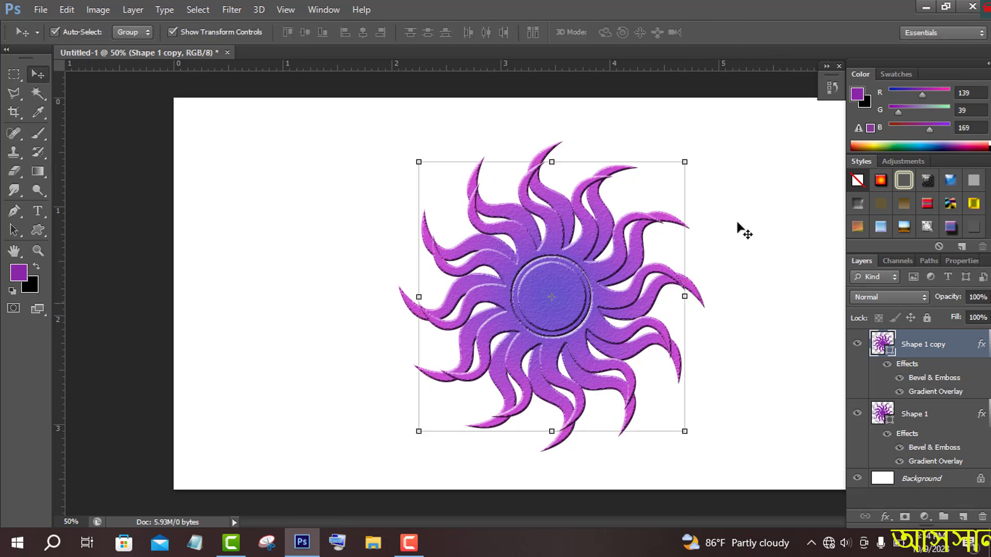
pyautogui.hotkey('ctrl', 'j')
pyautogui.moveTo(684, 162); pyautogui.dragTo(645, 227)
pyautogui.press('Return')
# Add two more copies of the sun shape, each scaled down further around the centre to fill the flower
pyautogui.hotkey('ctrl', 'j')
pyautogui.hotkey('ctrl', 't')
pyautogui.click(730, 37)
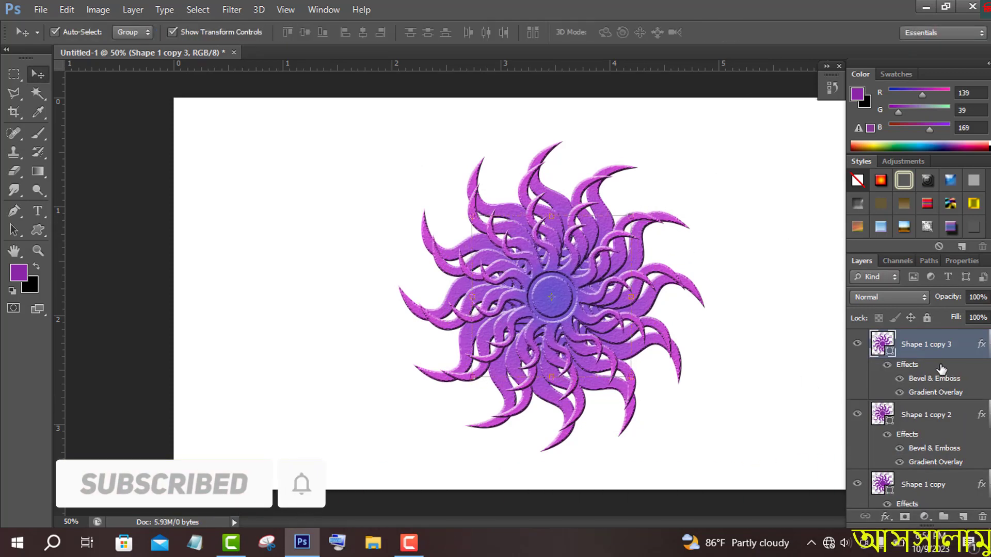
pyautogui.moveTo(943, 349); pyautogui.dragTo(963, 516)
pyautogui.moveTo(630, 216); pyautogui.dragTo(608, 239)
pyautogui.click(732, 38)
# Select all the sun shape layers from the newest copy down to Shape 1 and group them
pyautogui.scroll(-2, 966, 487)
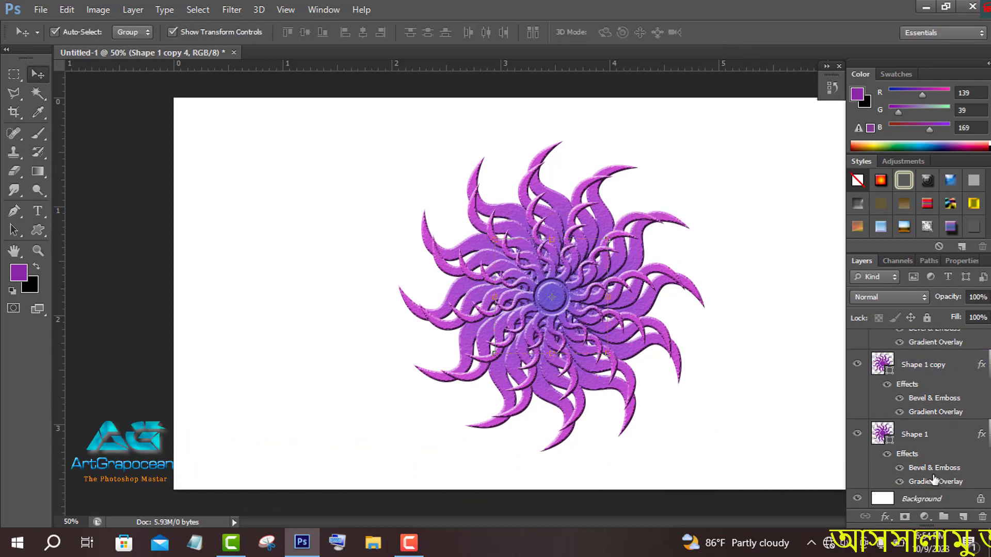
pyautogui.keyDown('shift'); pyautogui.click(913, 435); pyautogui.keyUp('shift')
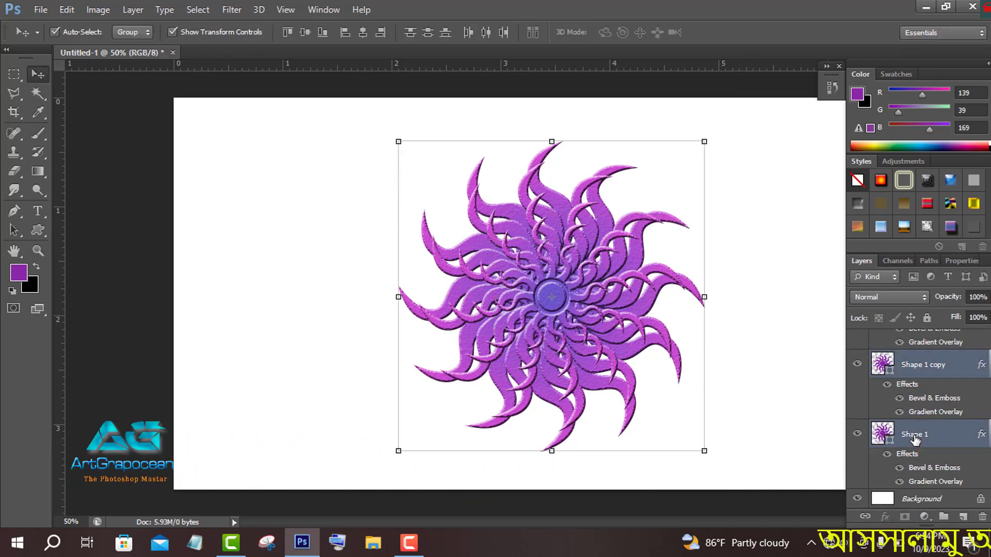
pyautogui.hotkey('ctrl', 'g')
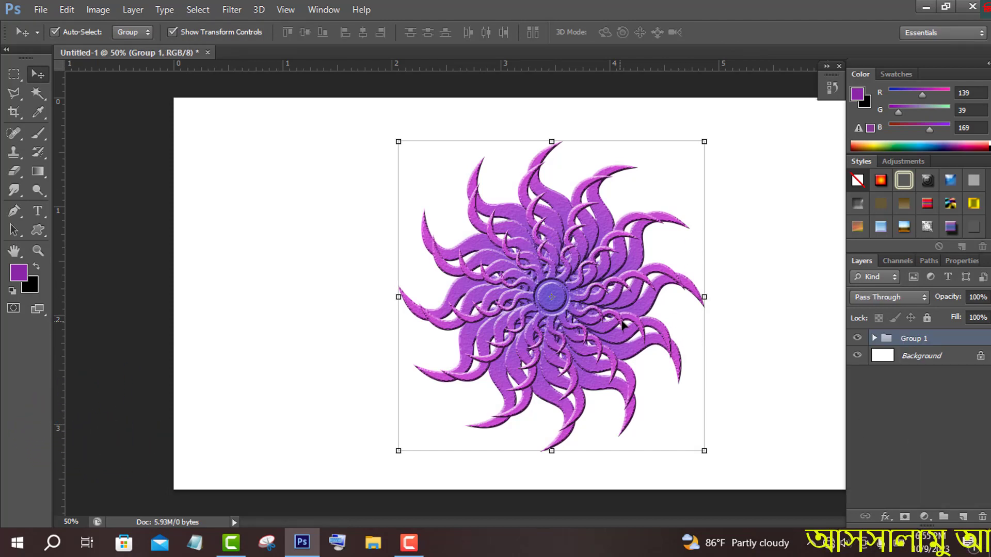
# Scale the flower group down and move it to the upper part of the canvas
pyautogui.moveTo(704, 141); pyautogui.dragTo(648, 194)
pyautogui.moveTo(590, 298); pyautogui.dragTo(557, 205)
pyautogui.click(729, 32)
# Draw a thin curved stem with the Pen tool from the flower's centre downwards, about 133 px wide and 724 px high
pyautogui.click(15, 212)
pyautogui.click(547, 195)
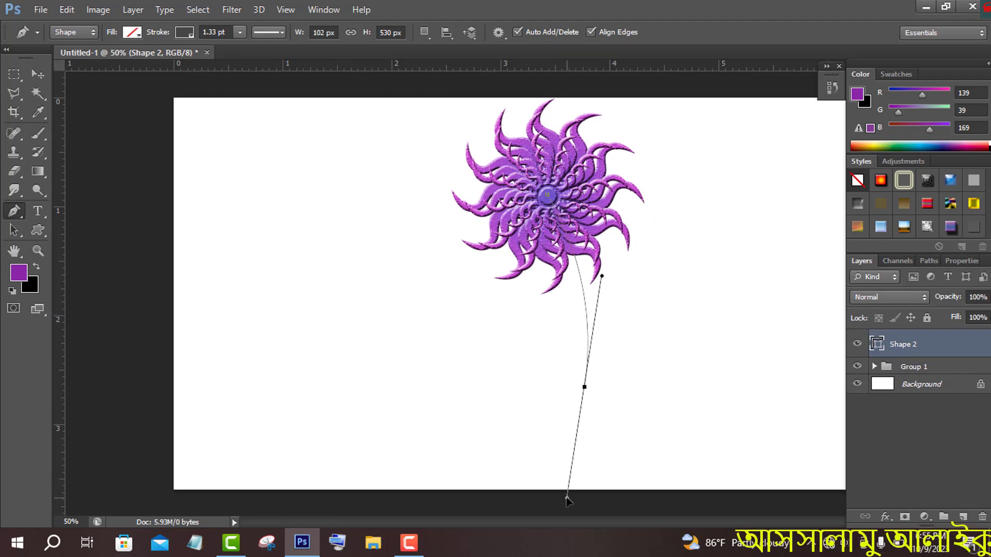
pyautogui.moveTo(567, 499); pyautogui.dragTo(567, 498)
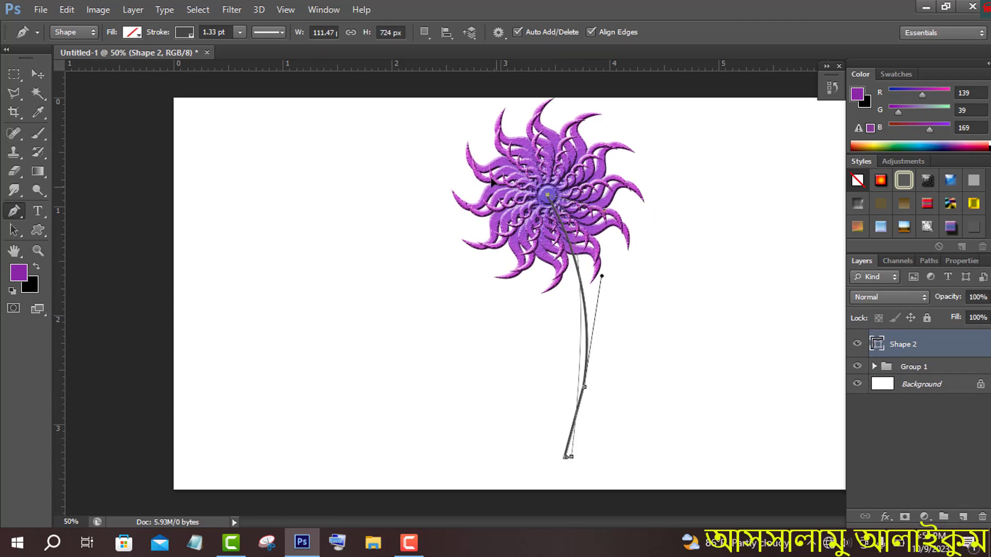
pyautogui.moveTo(633, 321); pyautogui.dragTo(635, 323)
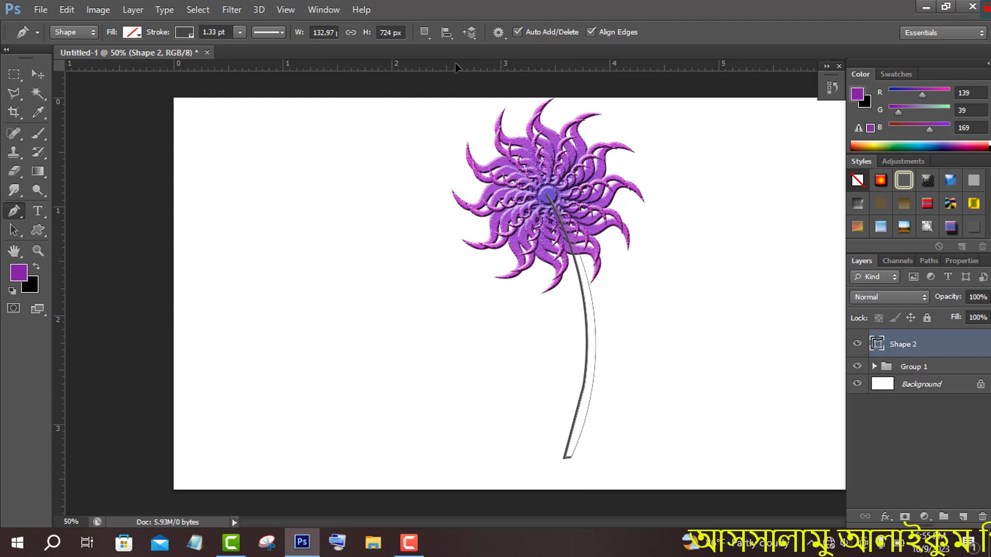
# Fill the stem shape with the recently used purple and remove its stroke
pyautogui.click(139, 33)
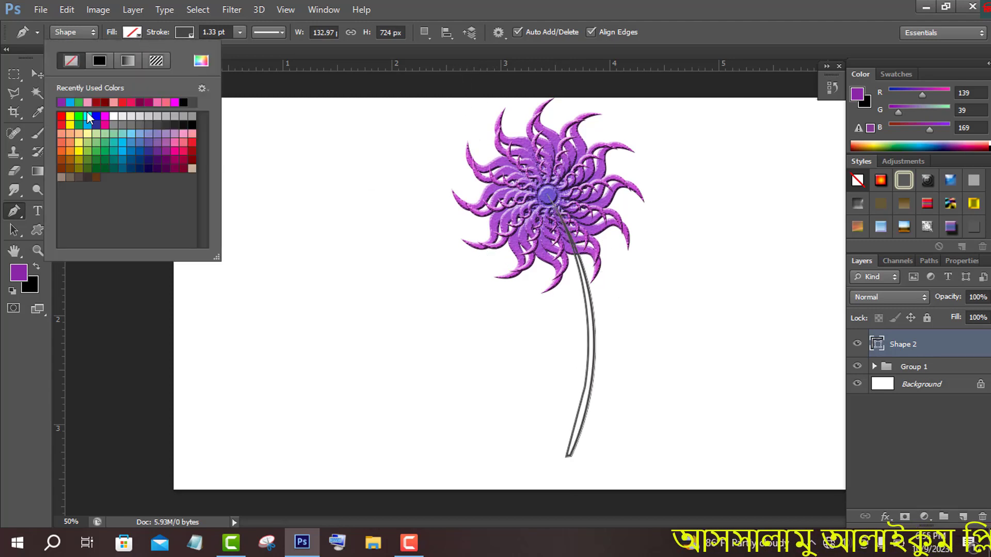
pyautogui.click(61, 102)
pyautogui.click(185, 32)
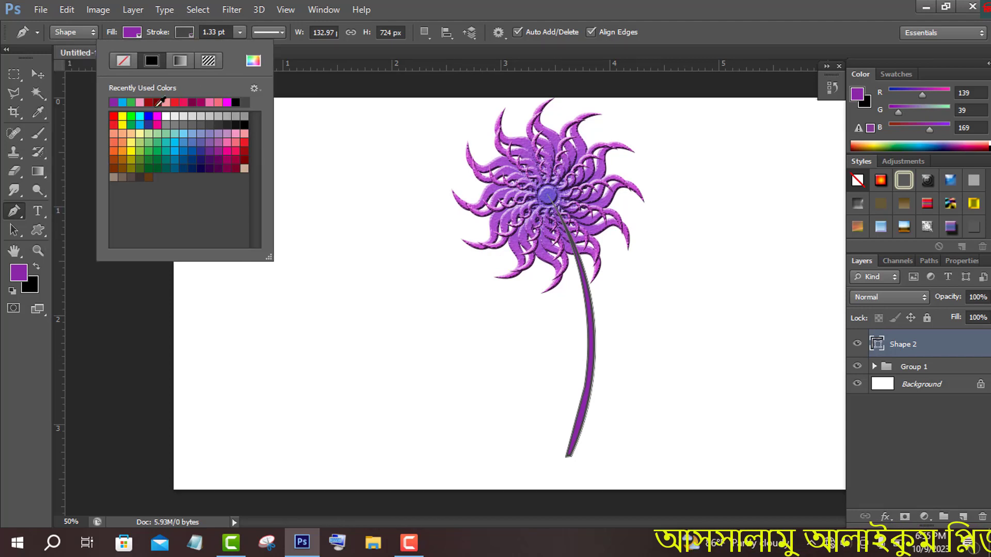
pyautogui.click(123, 60)
pyautogui.click(872, 258)
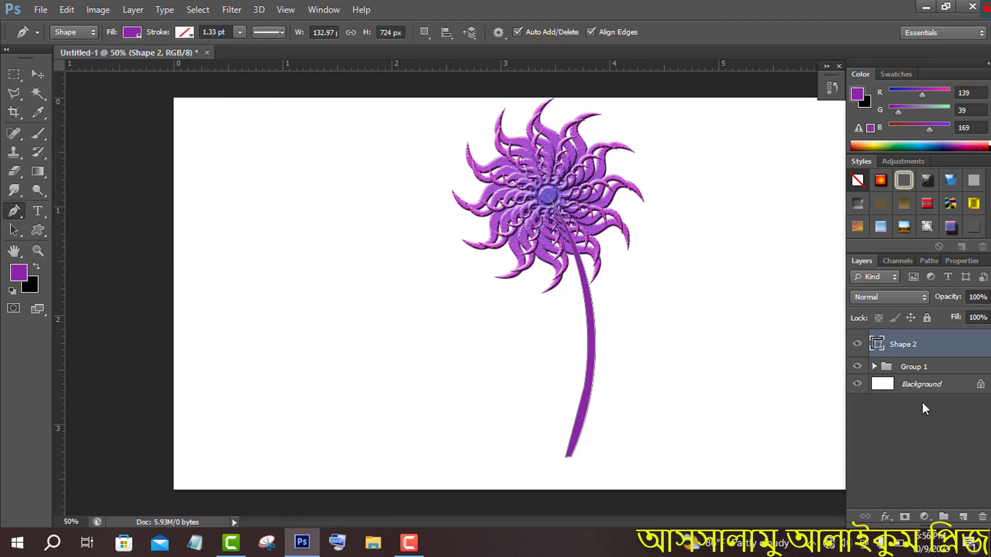
# Copy the petals' bevel and gradient effects onto the stem layer and place it beneath the petals inside Group 1
pyautogui.click(924, 366)
pyautogui.click(874, 366)
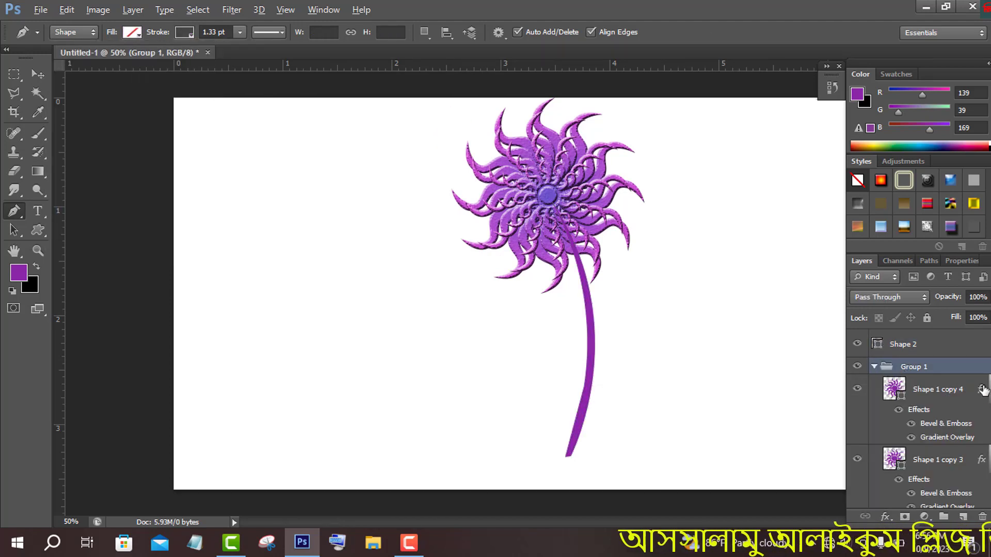
pyautogui.moveTo(982, 388); pyautogui.dragTo(970, 344)
pyautogui.click(874, 408)
pyautogui.moveTo(908, 407); pyautogui.dragTo(908, 335)
pyautogui.moveTo(912, 360); pyautogui.dragTo(910, 337)
# Duplicate the flower group, rotate the copy about -24.28°, and align its stem base with the original's
pyautogui.click(38, 74)
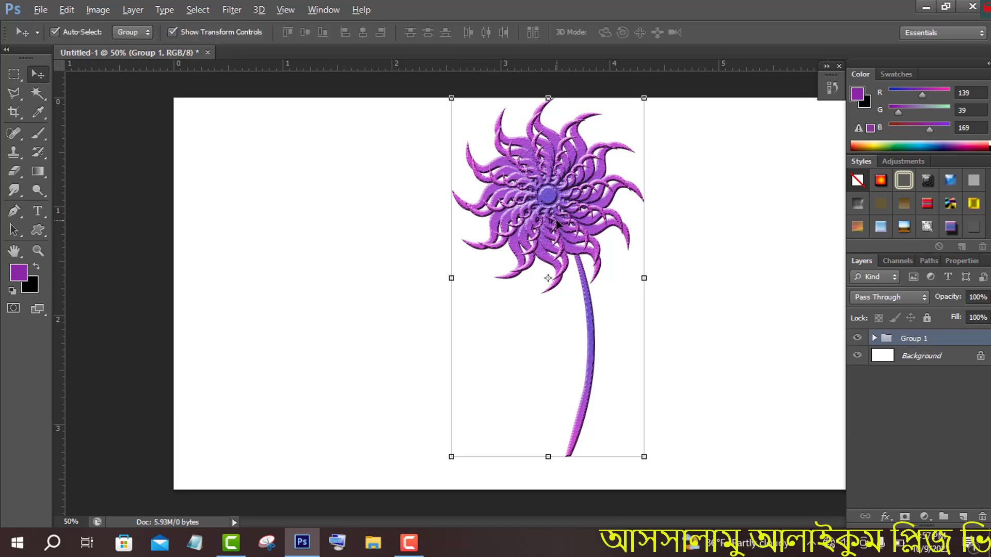
pyautogui.moveTo(557, 222); pyautogui.dragTo(403, 236)
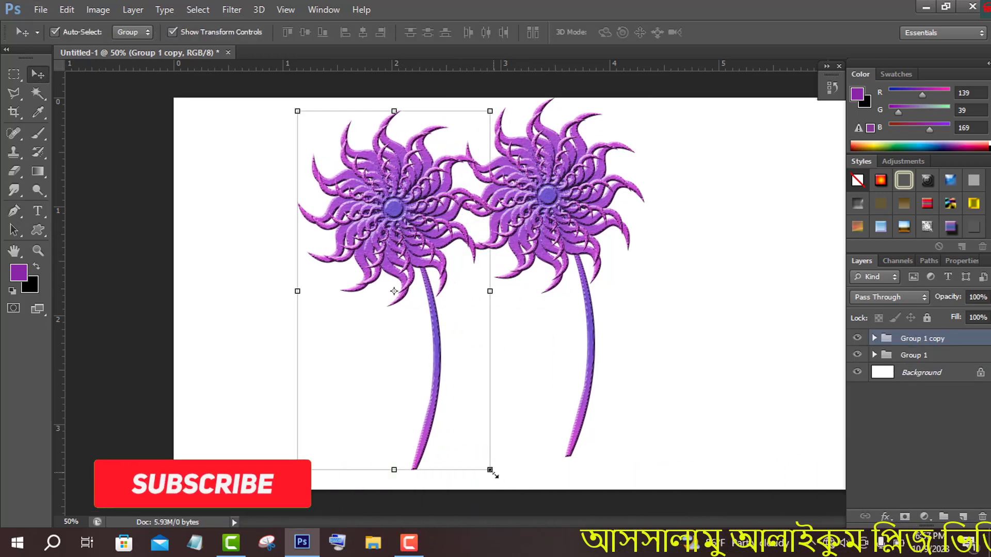
pyautogui.moveTo(510, 472); pyautogui.dragTo(566, 414)
pyautogui.moveTo(477, 377); pyautogui.dragTo(566, 432)
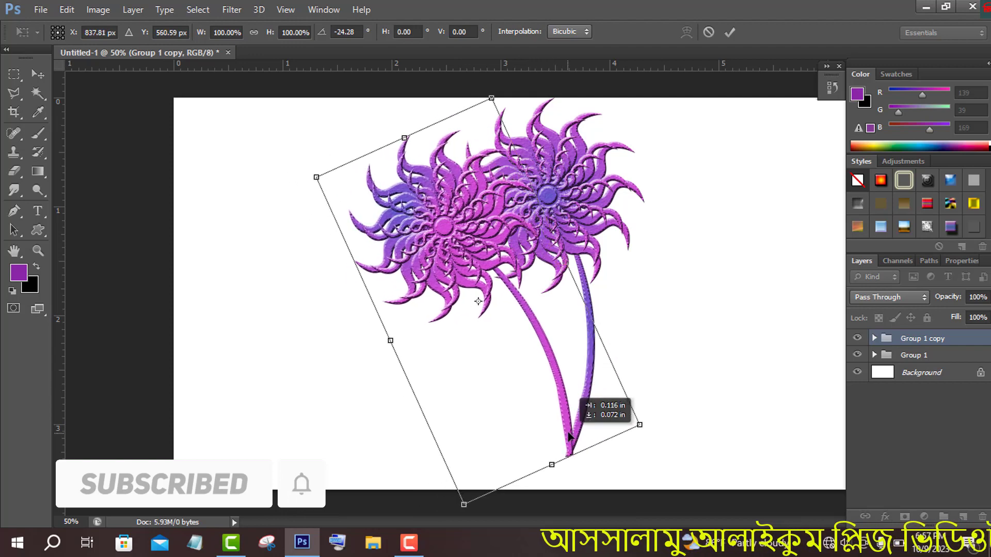
# Tilt the copied flower further outwards and reposition it, keeping its stem base joined to the original's
pyautogui.moveTo(294, 184); pyautogui.dragTo(278, 214)
pyautogui.moveTo(465, 241); pyautogui.dragTo(433, 253)
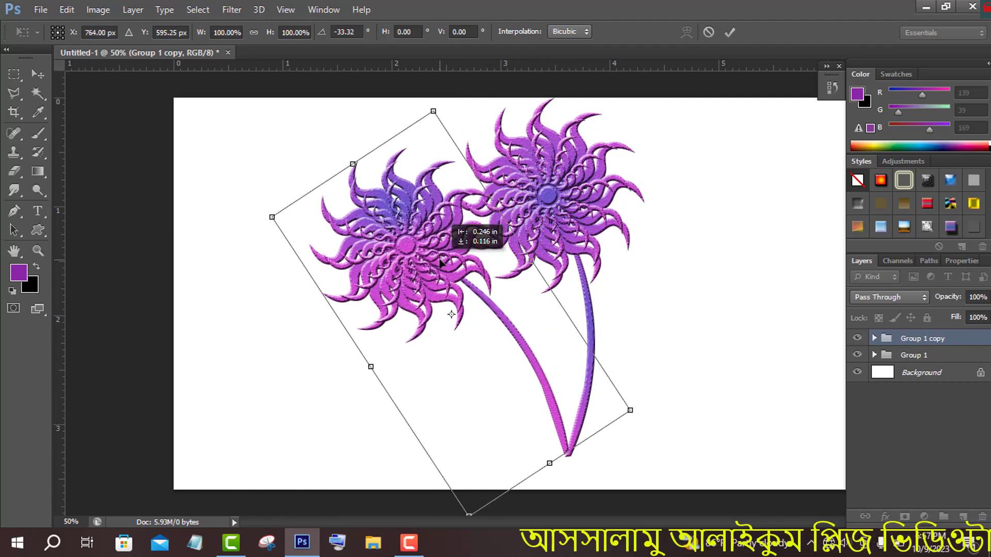
pyautogui.moveTo(271, 191); pyautogui.dragTo(250, 230)
pyautogui.moveTo(404, 284); pyautogui.dragTo(389, 303)
pyautogui.moveTo(305, 178); pyautogui.dragTo(312, 174)
pyautogui.moveTo(364, 284); pyautogui.dragTo(376, 276)
pyautogui.click(709, 32)
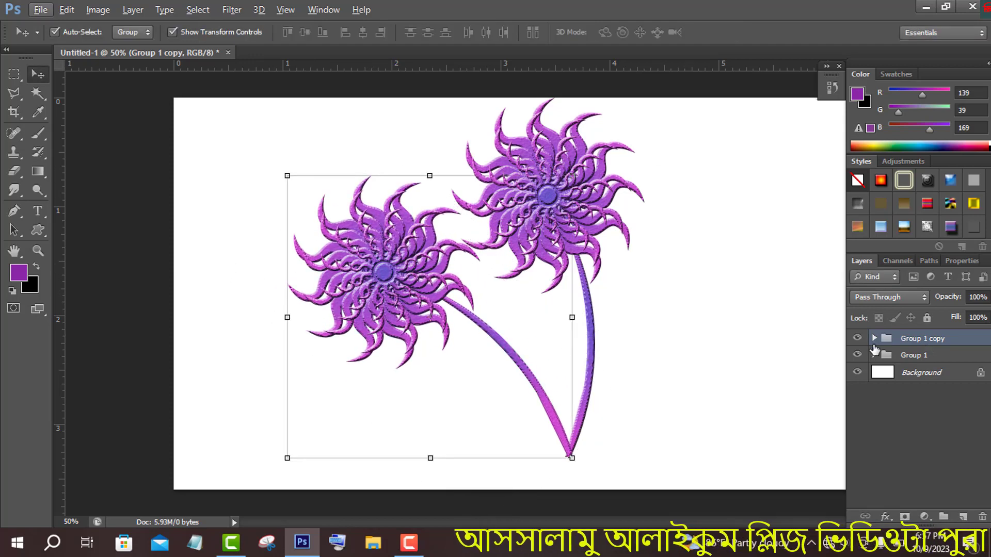
# Warp the copied flower's stem so it bows down and outwards between the flower head and the shared base
pyautogui.click(873, 339)
pyautogui.scroll(-2, 928, 408)
pyautogui.click(923, 416)
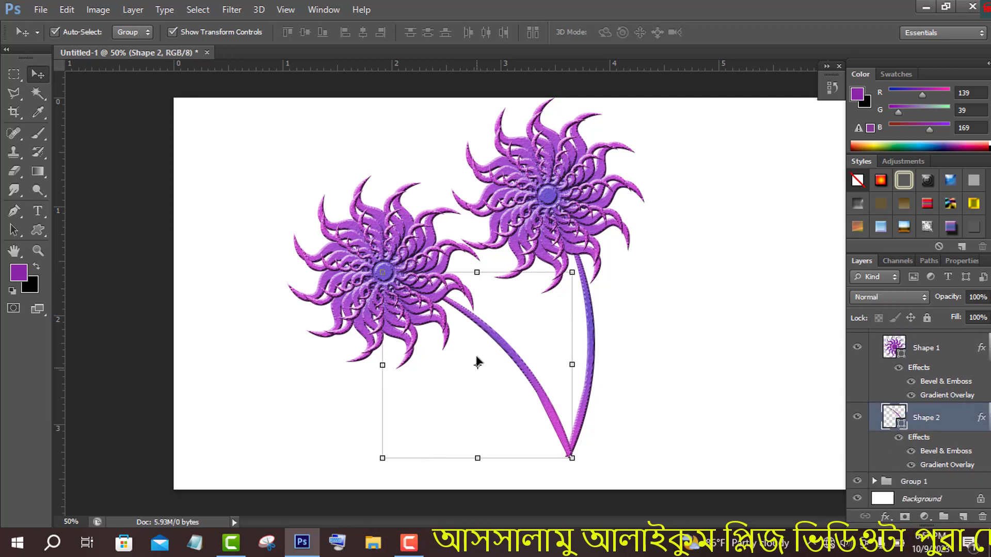
pyautogui.hotkey('ctrl', 't')
pyautogui.click(686, 32)
pyautogui.moveTo(517, 387); pyautogui.dragTo(482, 400)
pyautogui.click(706, 32)
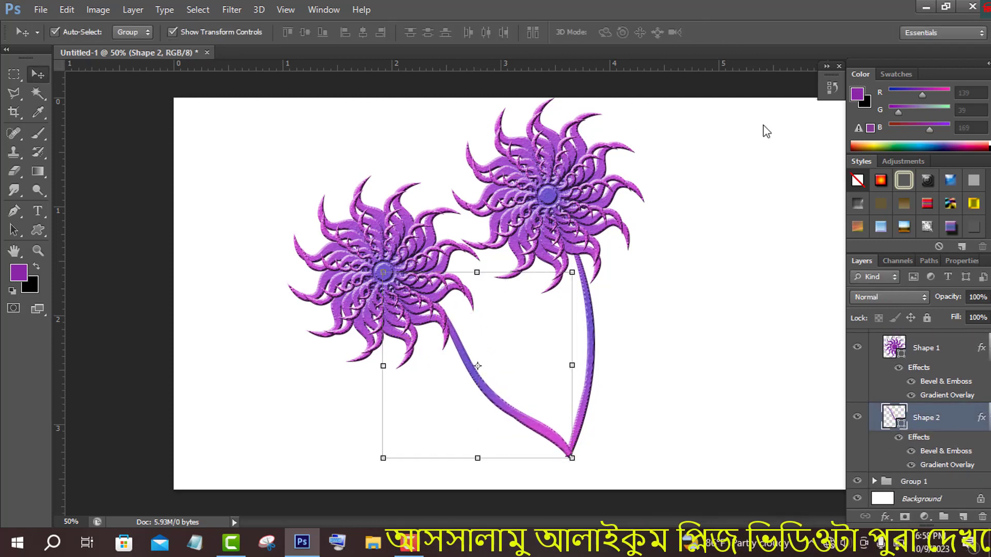
pyautogui.scroll(3, 908, 407)
pyautogui.click(875, 339)
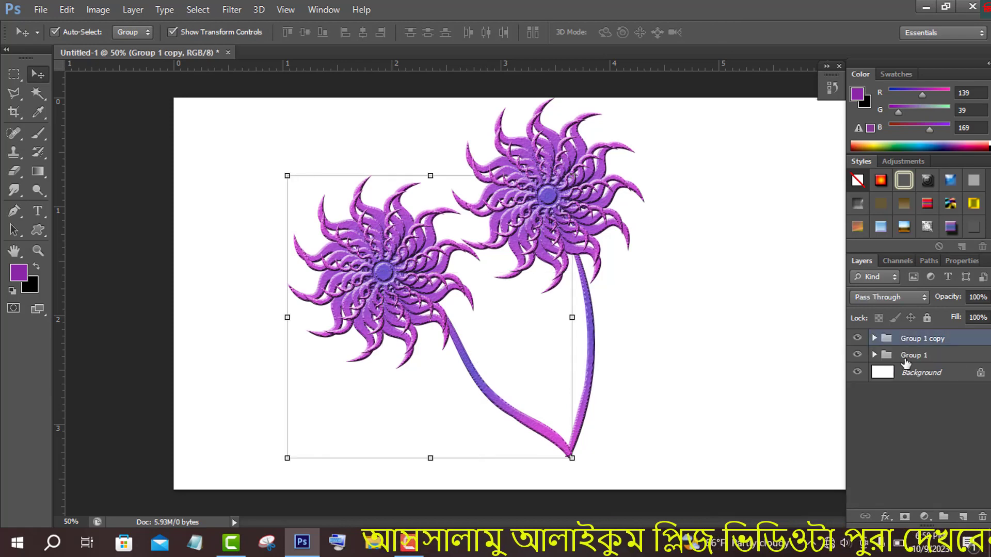
# Warp the original flower's stem inside Group 1 into a gentle S-curve, narrowing its bend towards the other stem
pyautogui.click(906, 355)
pyautogui.click(875, 354)
pyautogui.scroll(-5, 922, 465)
pyautogui.click(922, 434)
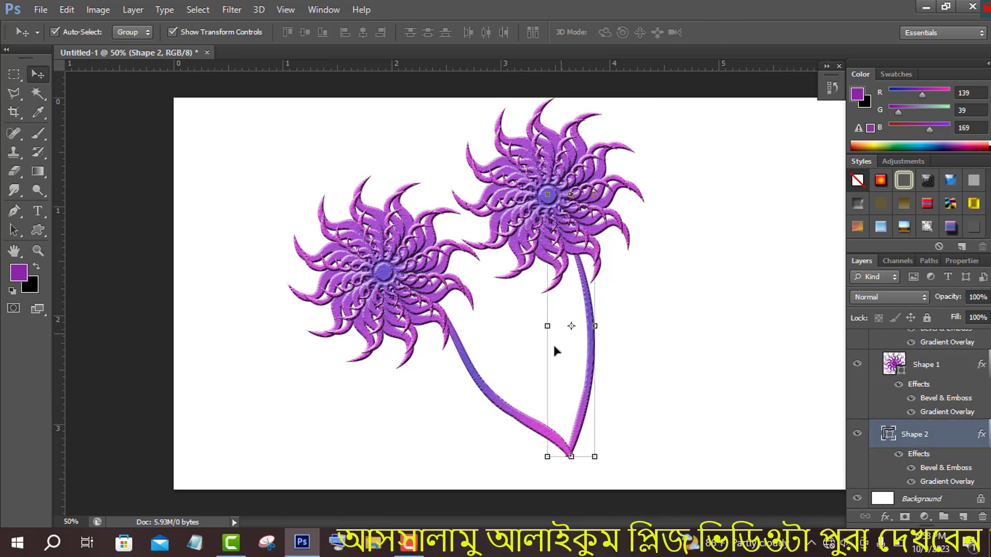
pyautogui.hotkey('ctrl', 't')
pyautogui.click(686, 33)
pyautogui.moveTo(581, 346)
pyautogui.mouseDown()
pyautogui.moveTo(551, 359)
pyautogui.moveTo(595, 352)
pyautogui.moveTo(577, 350)
pyautogui.mouseUp()
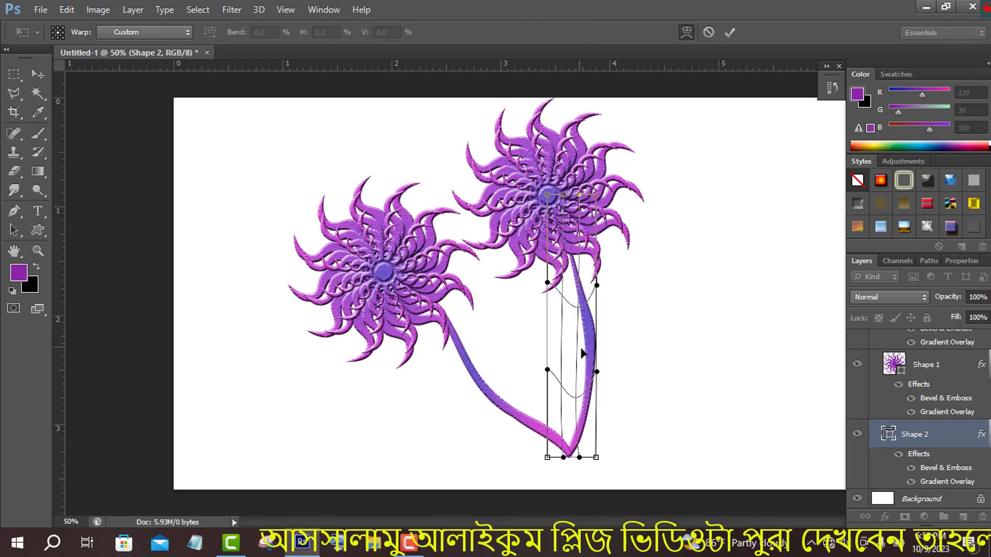
pyautogui.moveTo(585, 392); pyautogui.dragTo(565, 384)
pyautogui.moveTo(575, 294); pyautogui.dragTo(592, 308)
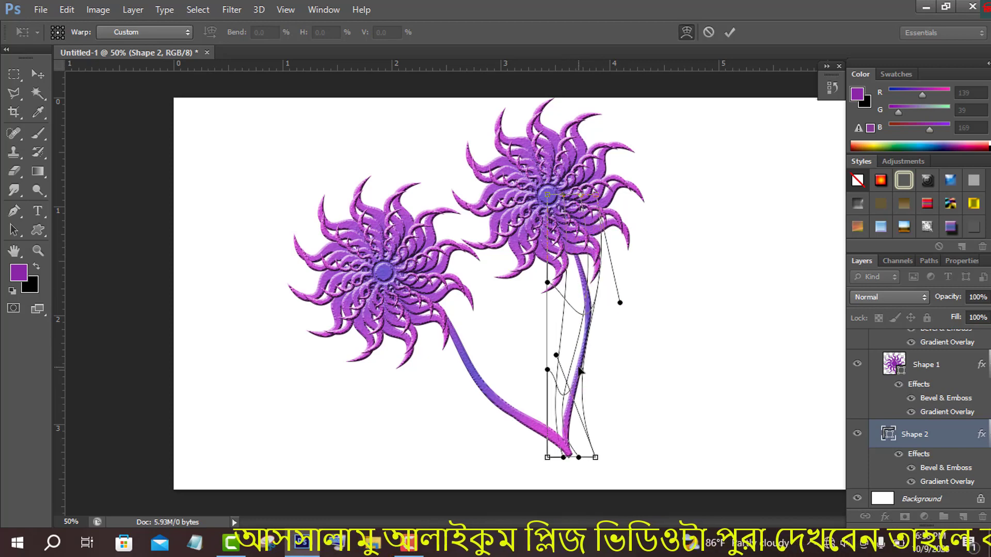
pyautogui.moveTo(578, 367); pyautogui.dragTo(563, 362)
pyautogui.moveTo(580, 292); pyautogui.dragTo(575, 303)
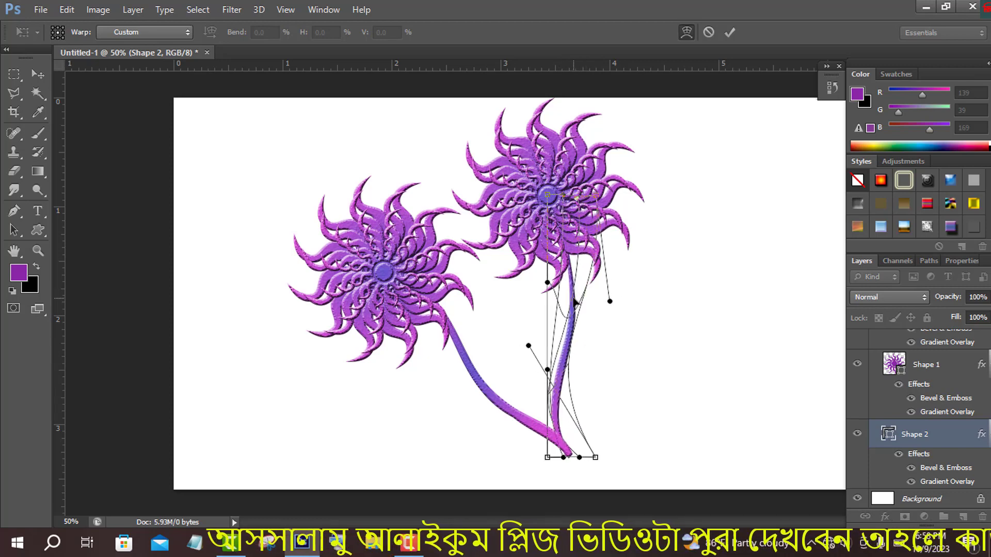
pyautogui.click(729, 31)
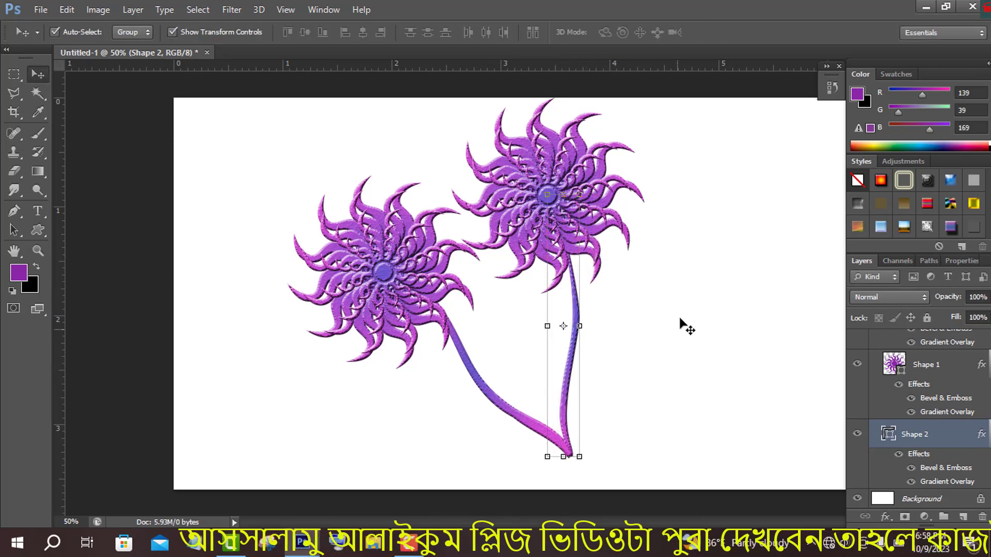
pyautogui.scroll(5, 944, 424)
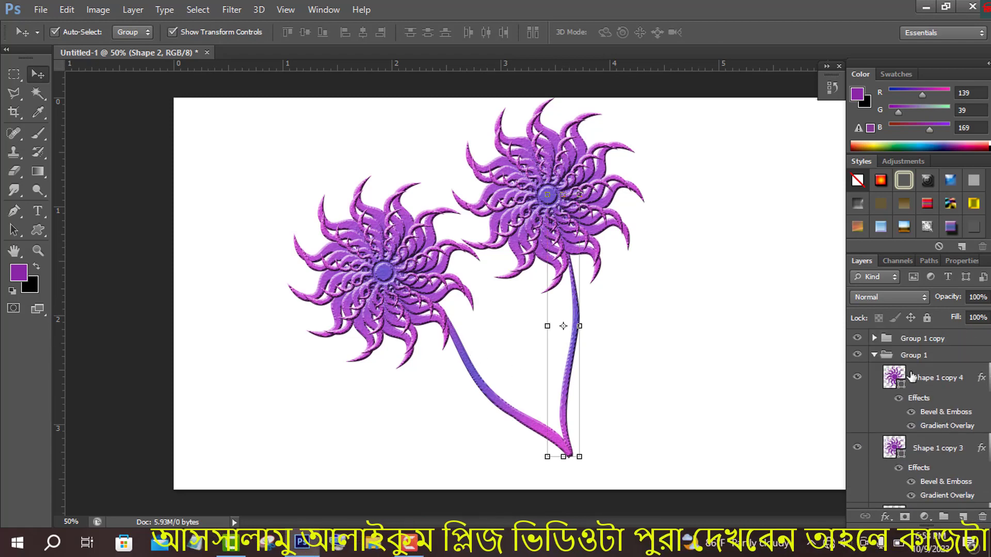
# Duplicate the tilted flower group, rotate the copy 80° to the opposite side of the upright flower, and join its stem base with the others
pyautogui.click(874, 355)
pyautogui.click(914, 340)
pyautogui.moveTo(423, 301); pyautogui.dragTo(615, 302)
pyautogui.moveTo(754, 471); pyautogui.dragTo(576, 459)
pyautogui.moveTo(642, 282); pyautogui.dragTo(660, 233)
pyautogui.moveTo(830, 275); pyautogui.dragTo(834, 311)
pyautogui.moveTo(675, 232); pyautogui.dragTo(702, 247)
pyautogui.moveTo(805, 174); pyautogui.dragTo(809, 189)
pyautogui.moveTo(730, 258); pyautogui.dragTo(748, 275)
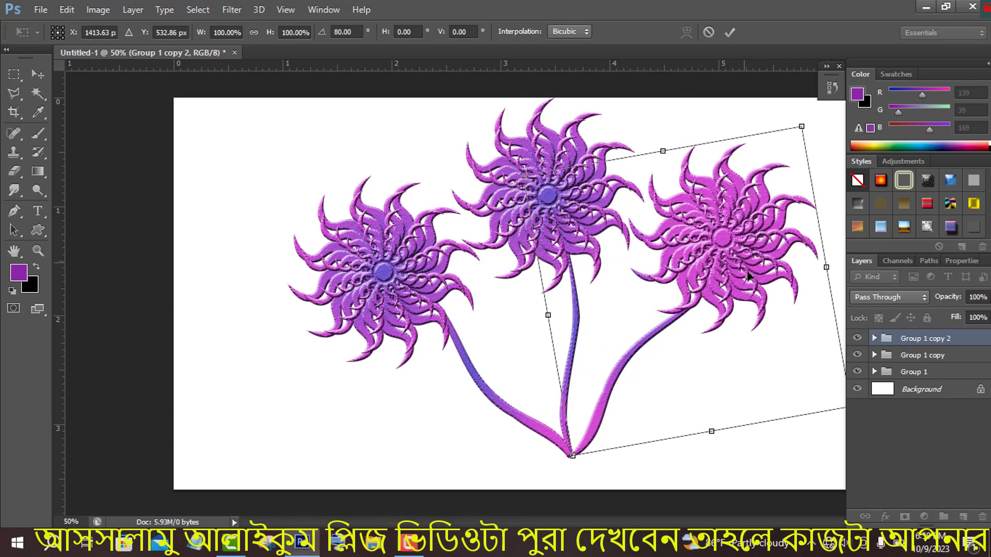
pyautogui.click(727, 33)
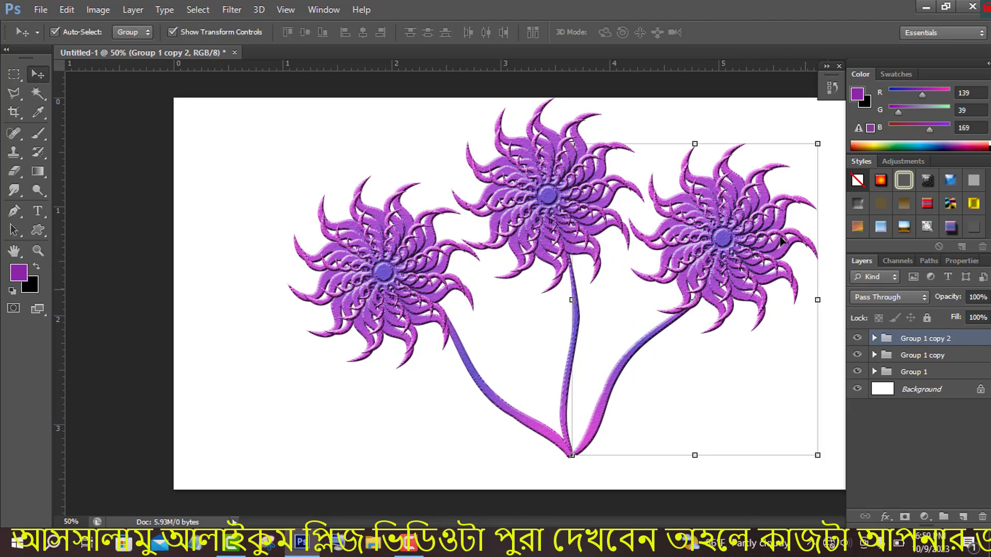
# Scale all three flower groups together to about 71% width and 67.6% height, and move them up near the canvas's upper edge
pyautogui.keyDown('shift'); pyautogui.click(929, 370); pyautogui.keyUp('shift')
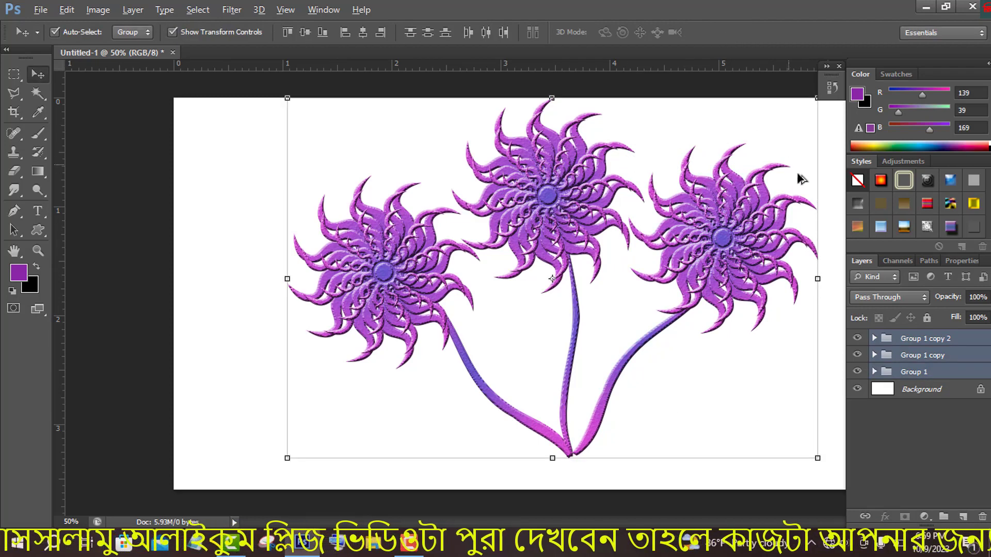
pyautogui.moveTo(287, 98); pyautogui.dragTo(364, 161)
pyautogui.moveTo(552, 155); pyautogui.dragTo(552, 146)
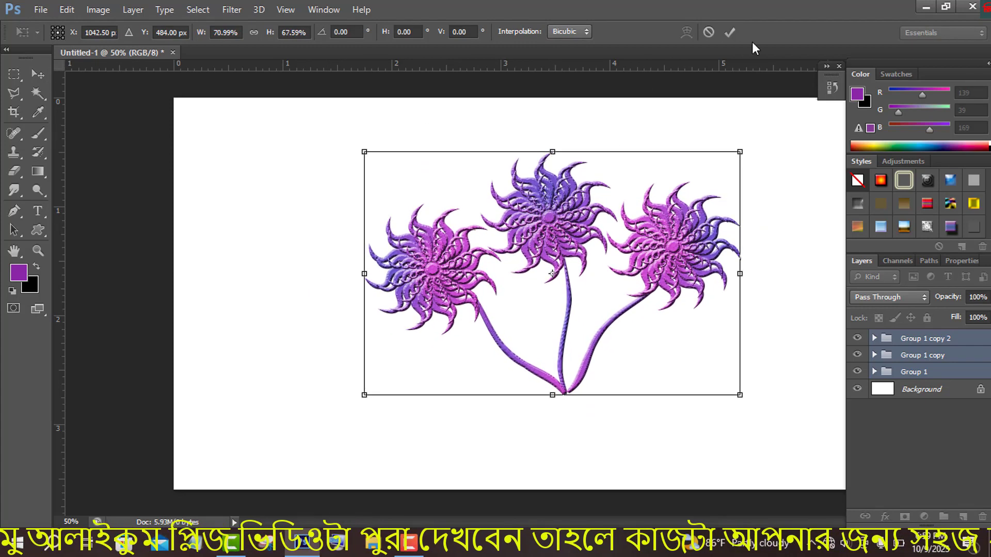
pyautogui.press('Return')
pyautogui.click(551, 273)
pyautogui.moveTo(569, 313); pyautogui.dragTo(570, 267)
pyautogui.click(729, 32)
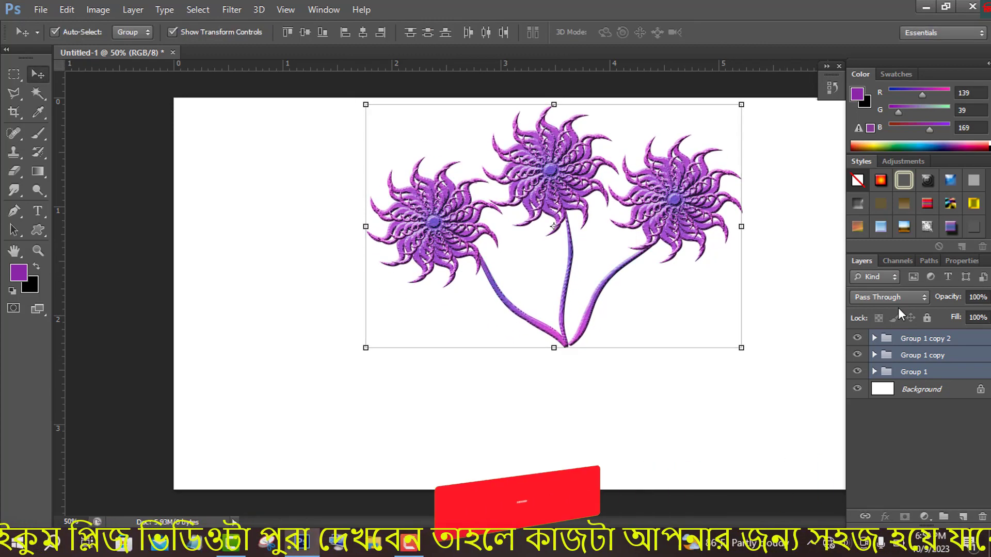
# Duplicate the left flower group, scale the copy to 51.90%, rotate it 18.79°, and fit it between the stems at the shared base
pyautogui.click(920, 359)
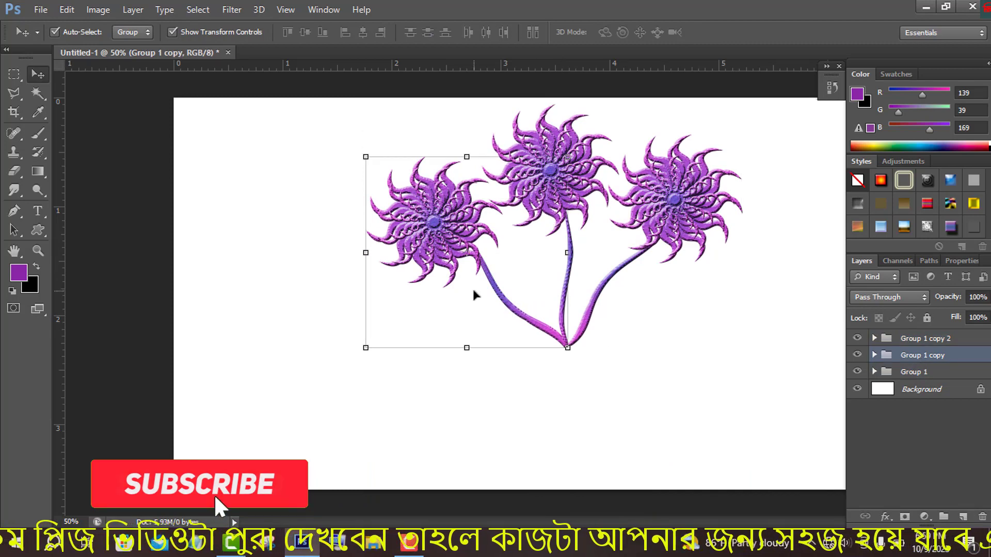
pyautogui.keyDown('alt'); pyautogui.moveTo(484, 239); pyautogui.dragTo(477, 274); pyautogui.keyUp('alt')
pyautogui.keyDown('alt'); pyautogui.keyDown('shift'); pyautogui.moveTo(558, 194); pyautogui.dragTo(526, 224); pyautogui.keyUp('shift'); pyautogui.keyUp('alt')
pyautogui.moveTo(459, 270); pyautogui.dragTo(523, 268)
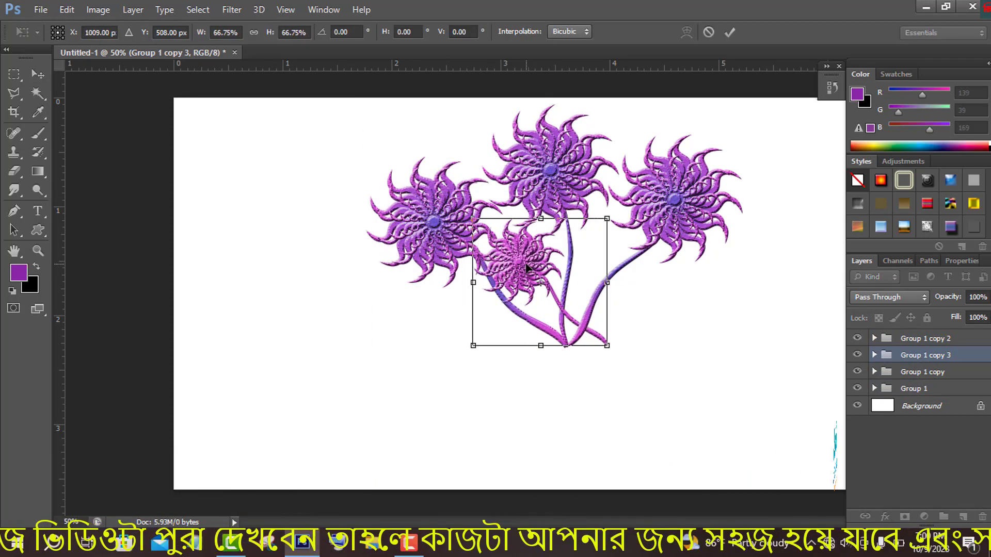
pyautogui.moveTo(606, 294); pyautogui.dragTo(626, 332)
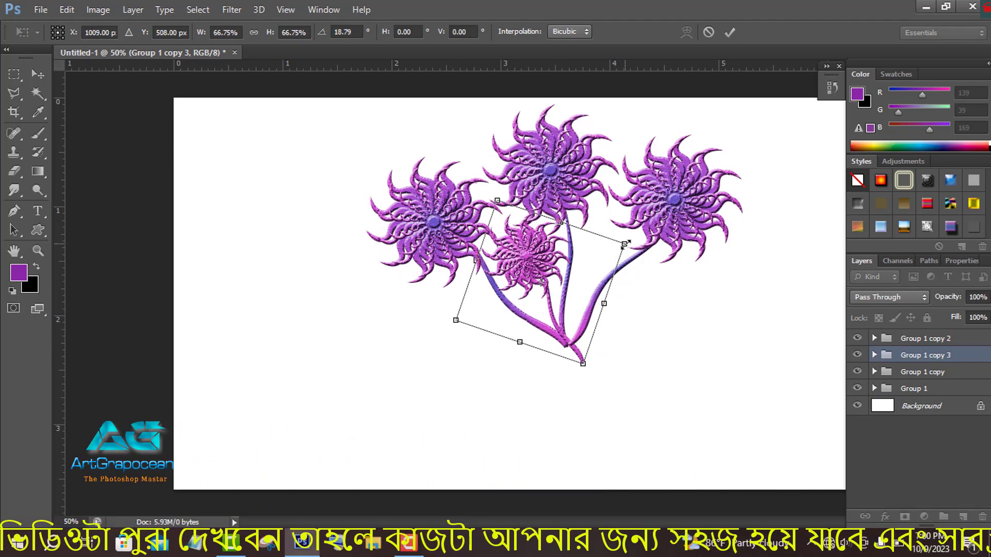
pyautogui.keyDown('alt'); pyautogui.keyDown('shift'); pyautogui.moveTo(625, 244); pyautogui.dragTo(605, 253); pyautogui.keyUp('shift'); pyautogui.keyUp('alt')
pyautogui.moveTo(565, 336); pyautogui.dragTo(558, 336)
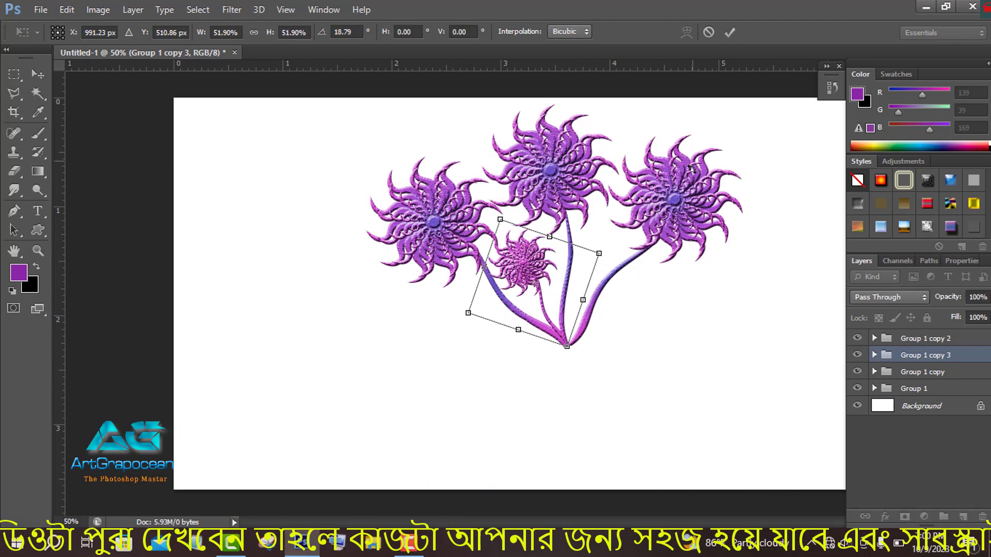
pyautogui.press('Return')
# Duplicate the small flower, scale the copy to 89.81%, rotate it 44.76°, and place it on the other side of the middle stem
pyautogui.keyDown('alt'); pyautogui.moveTo(529, 249); pyautogui.dragTo(568, 251); pyautogui.keyUp('alt')
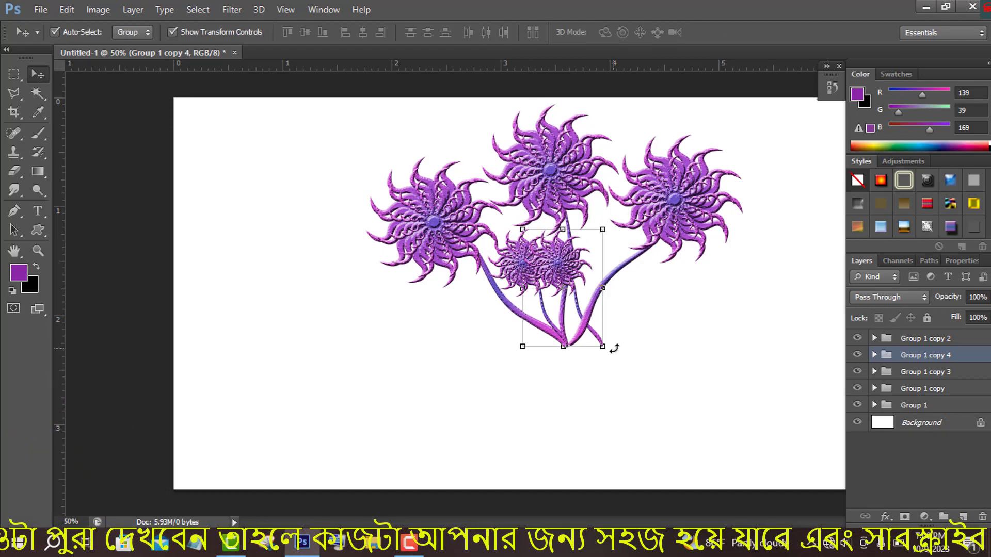
pyautogui.moveTo(614, 348); pyautogui.dragTo(657, 264)
pyautogui.moveTo(597, 259)
pyautogui.mouseDown()
pyautogui.moveTo(643, 267)
pyautogui.moveTo(596, 274)
pyautogui.mouseUp()
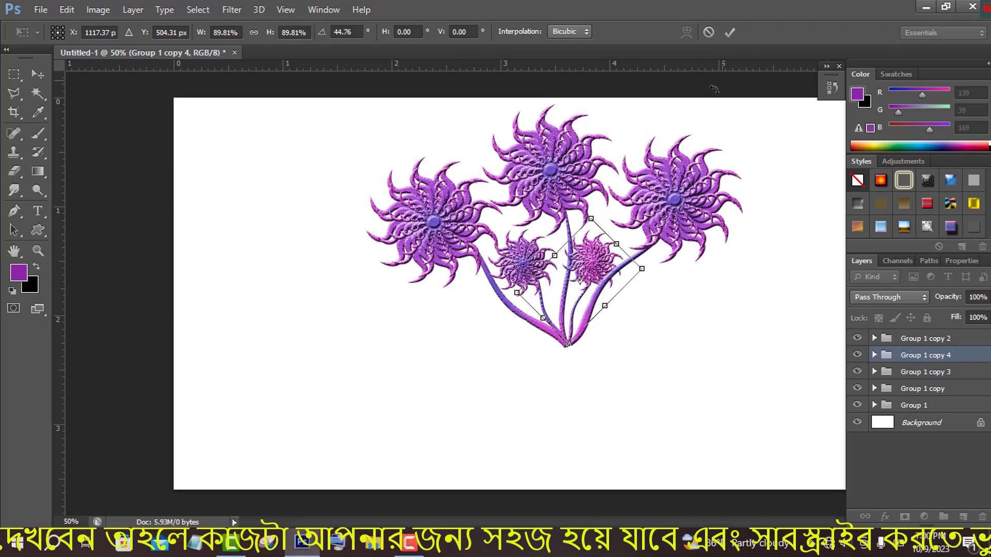
pyautogui.click(729, 32)
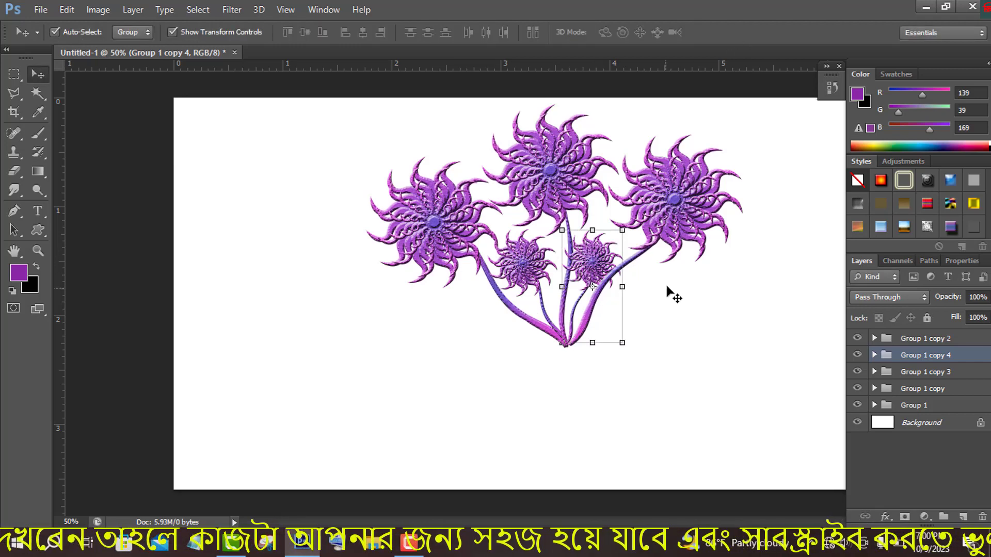
# Duplicate the large left flower group, rotate the copy -40.30° to sit below the original, and join its stem to the shared base
pyautogui.click(936, 391)
pyautogui.hotkey('ctrl', 't')
pyautogui.moveTo(465, 251); pyautogui.dragTo(455, 317)
pyautogui.click(729, 32)
pyautogui.moveTo(556, 410); pyautogui.dragTo(578, 351)
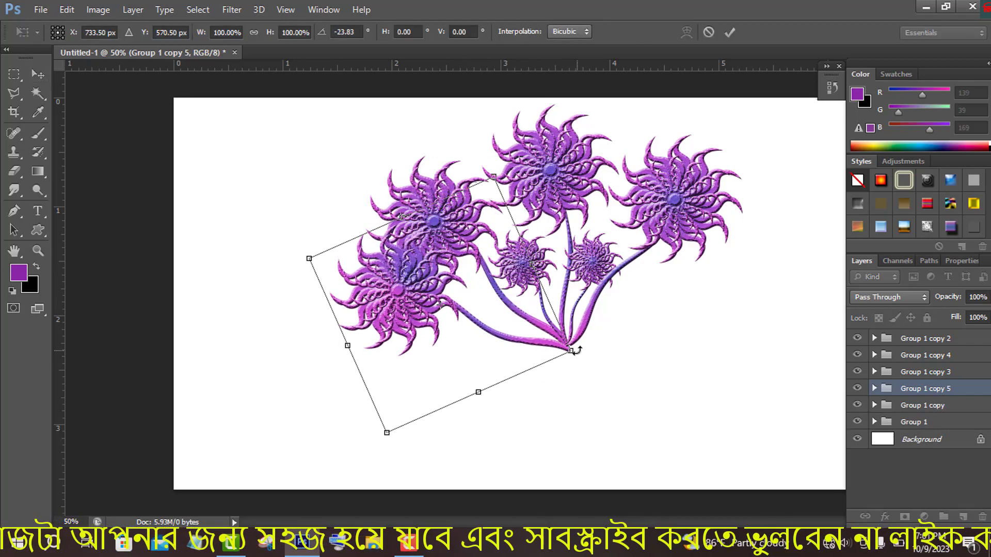
pyautogui.moveTo(297, 272); pyautogui.dragTo(574, 362)
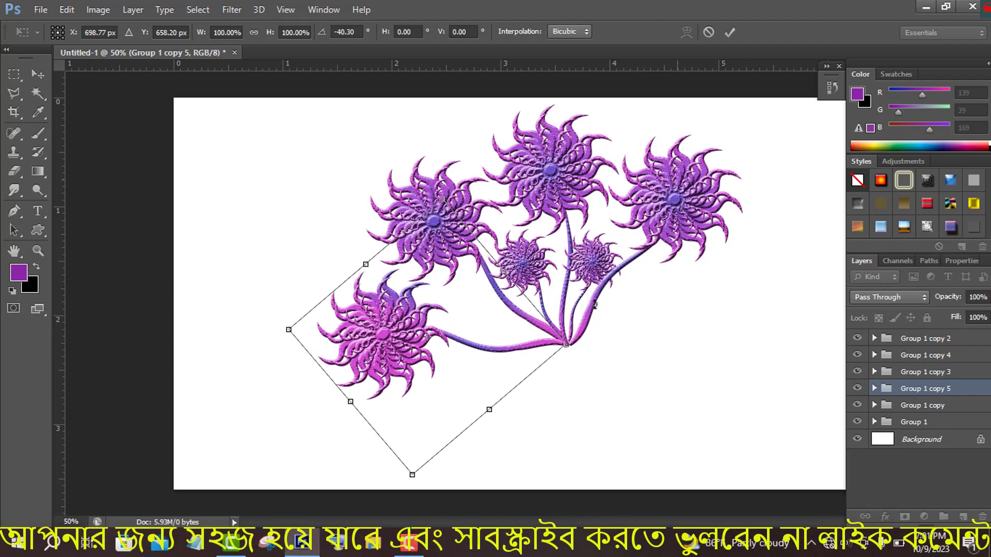
pyautogui.click(730, 33)
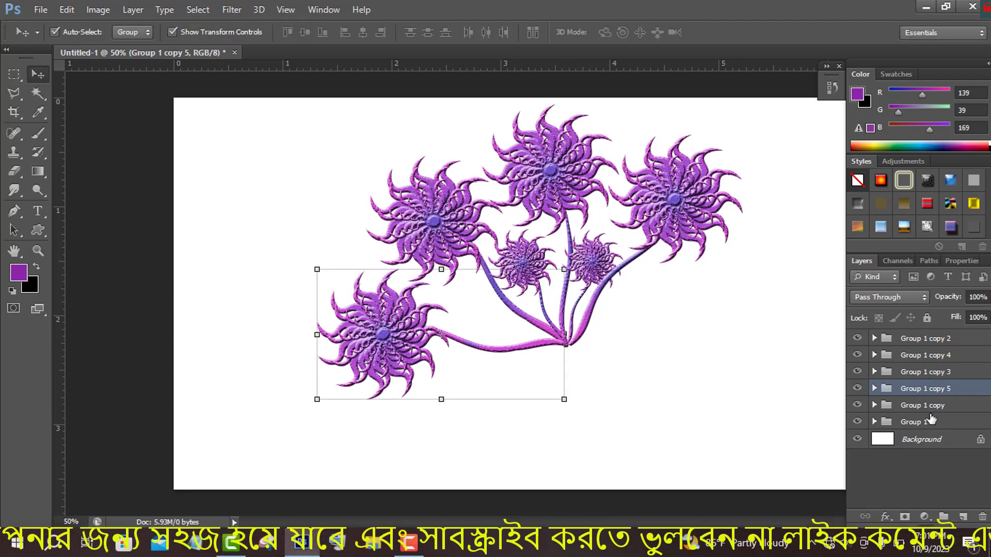
# Duplicate the large right flower group, rotate the copy 39.89° to sit below the original, and join its stem to the shared base
pyautogui.click(927, 372)
pyautogui.click(928, 339)
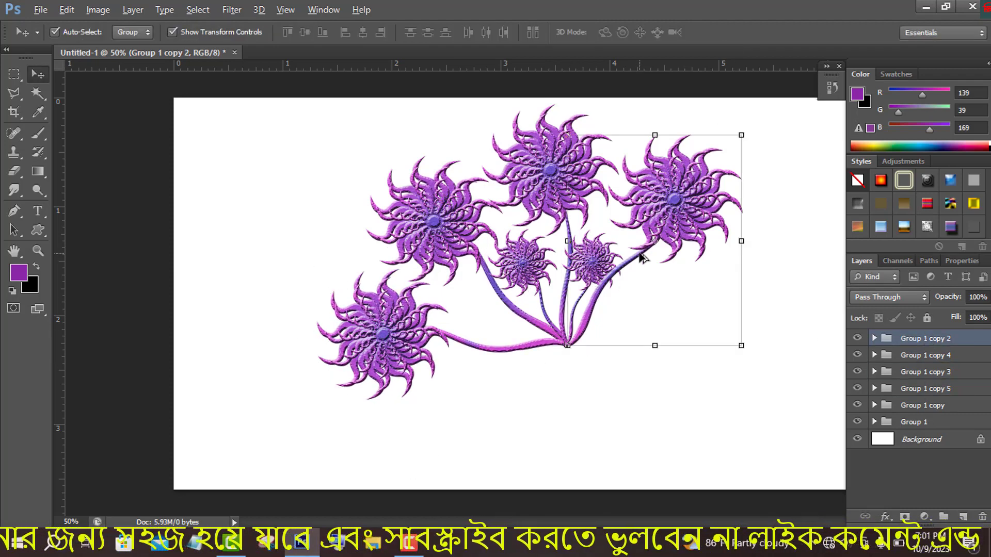
pyautogui.hotkey('ctrl', 'j')
pyautogui.moveTo(776, 167); pyautogui.dragTo(825, 250)
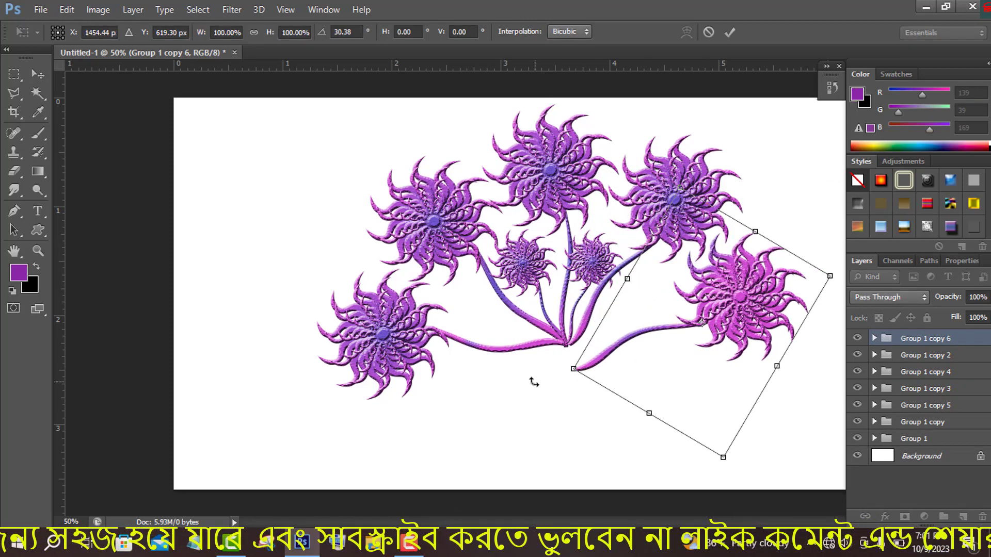
pyautogui.moveTo(534, 382); pyautogui.dragTo(551, 343)
pyautogui.moveTo(718, 177); pyautogui.dragTo(712, 178)
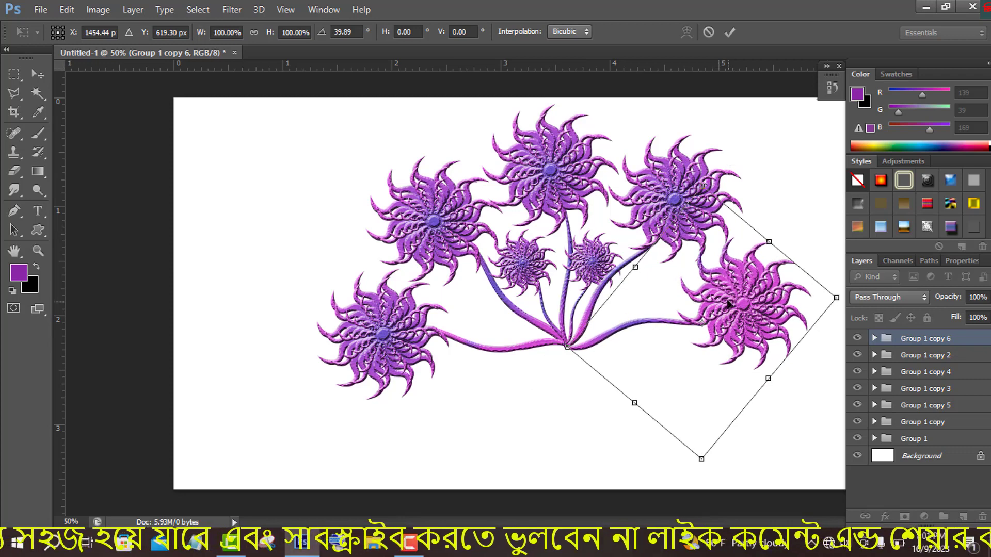
pyautogui.moveTo(728, 306); pyautogui.dragTo(725, 306)
pyautogui.click(729, 32)
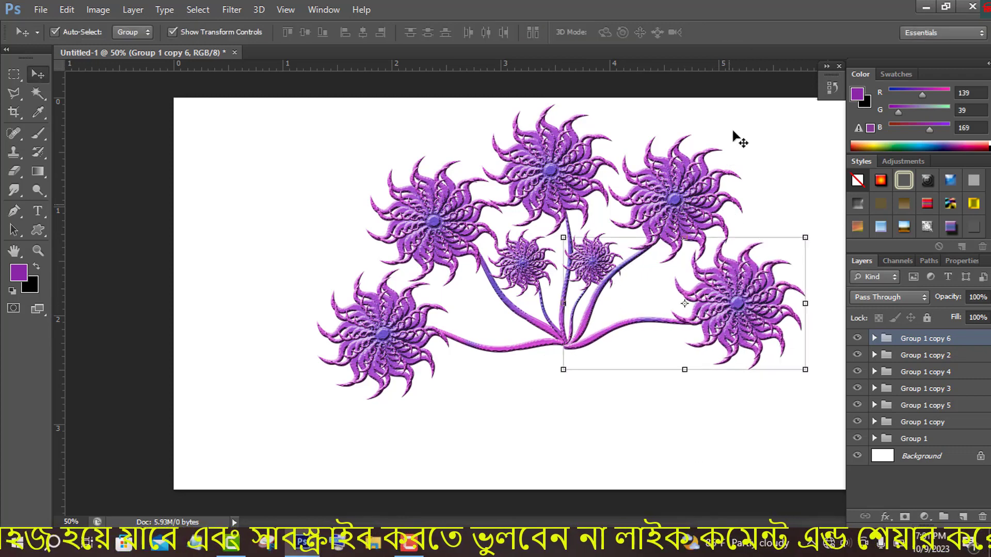
# Fine-tune the lower-right flower's position and tilt it about -3.04° so its stem meets the shared base
pyautogui.moveTo(820, 233); pyautogui.dragTo(814, 249)
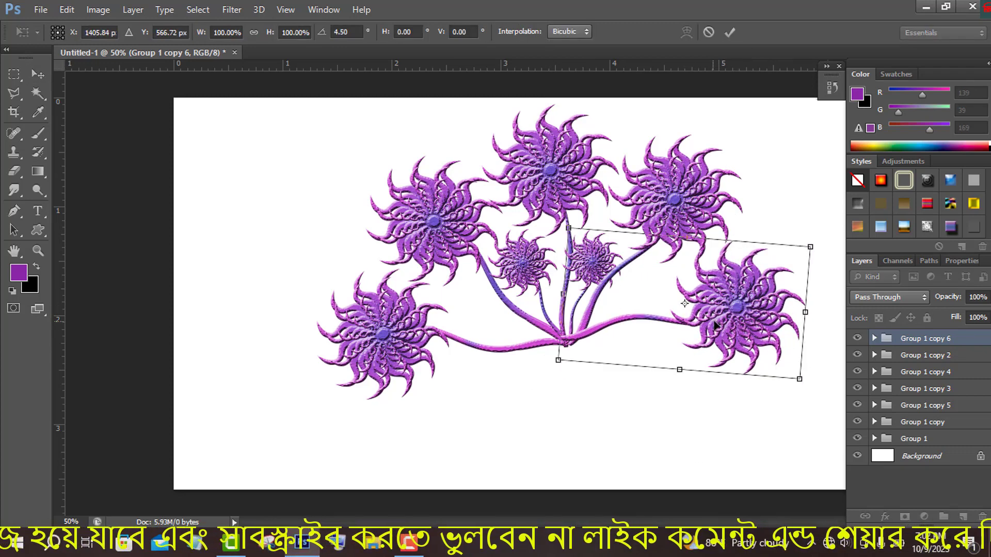
pyautogui.moveTo(711, 320); pyautogui.dragTo(716, 324)
pyautogui.moveTo(820, 245); pyautogui.dragTo(811, 236)
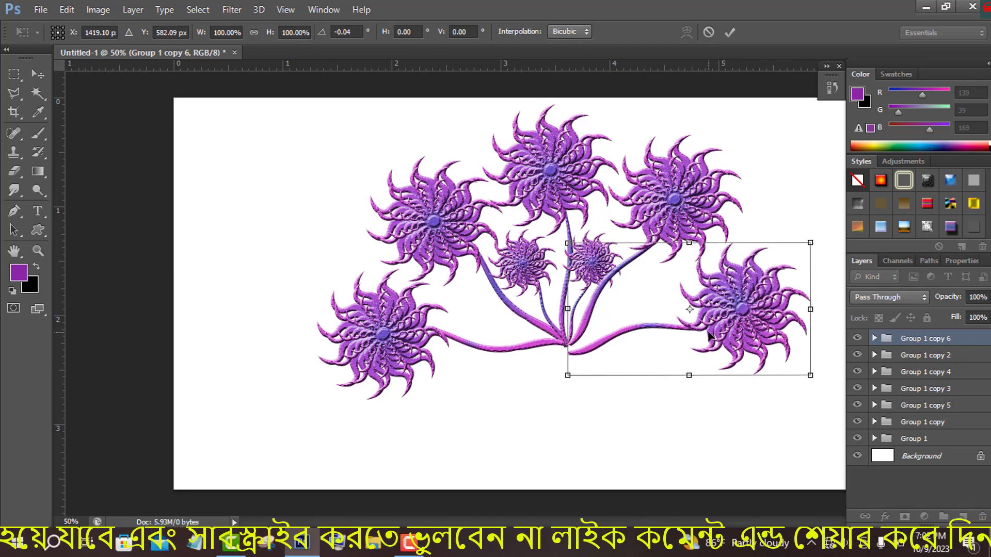
pyautogui.moveTo(709, 332); pyautogui.dragTo(724, 312)
pyautogui.click(735, 33)
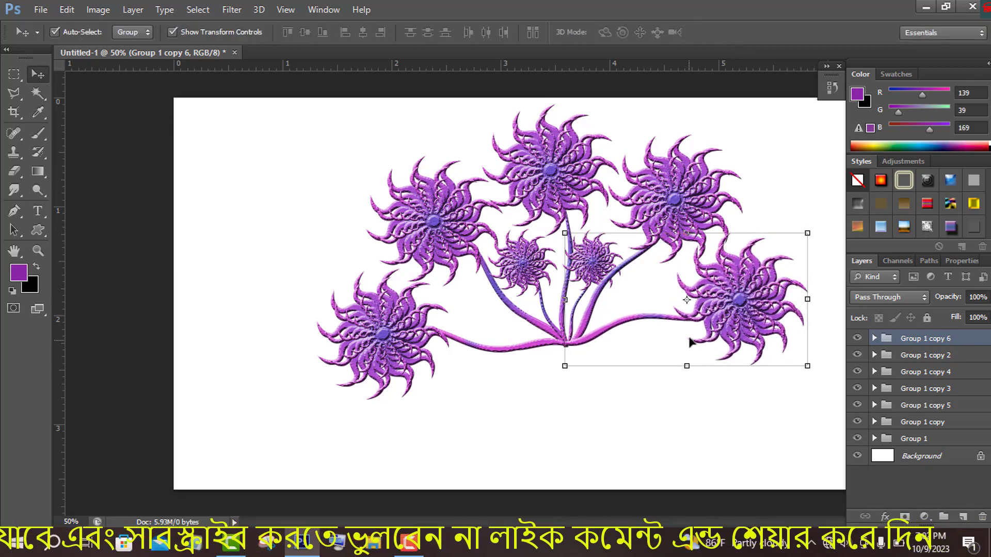
pyautogui.moveTo(556, 375); pyautogui.dragTo(560, 381)
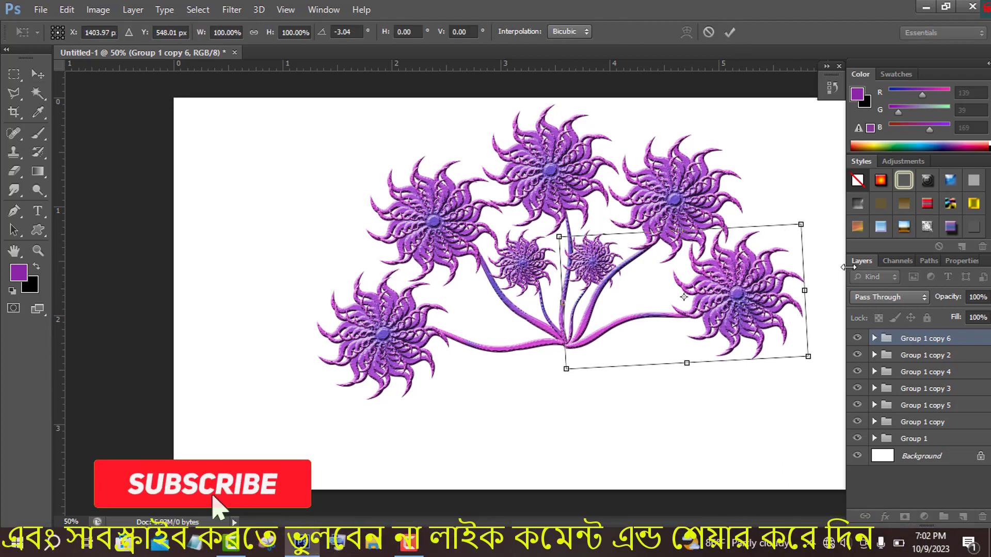
pyautogui.click(729, 33)
# Rotate all seven flower groups together by about 1.8°
pyautogui.keyDown('shift'); pyautogui.click(921, 438); pyautogui.keyUp('shift')
pyautogui.moveTo(814, 403); pyautogui.dragTo(805, 417)
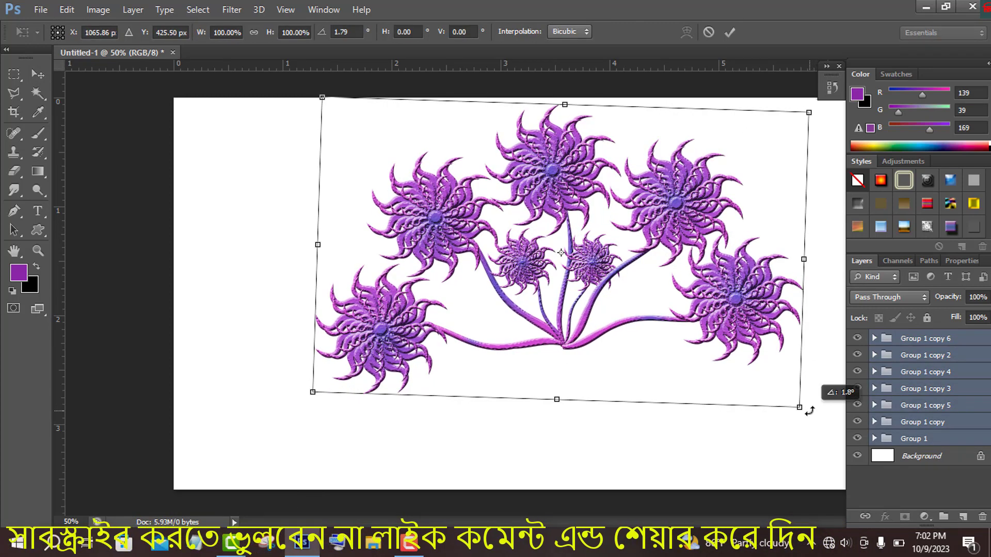
pyautogui.press('Return')
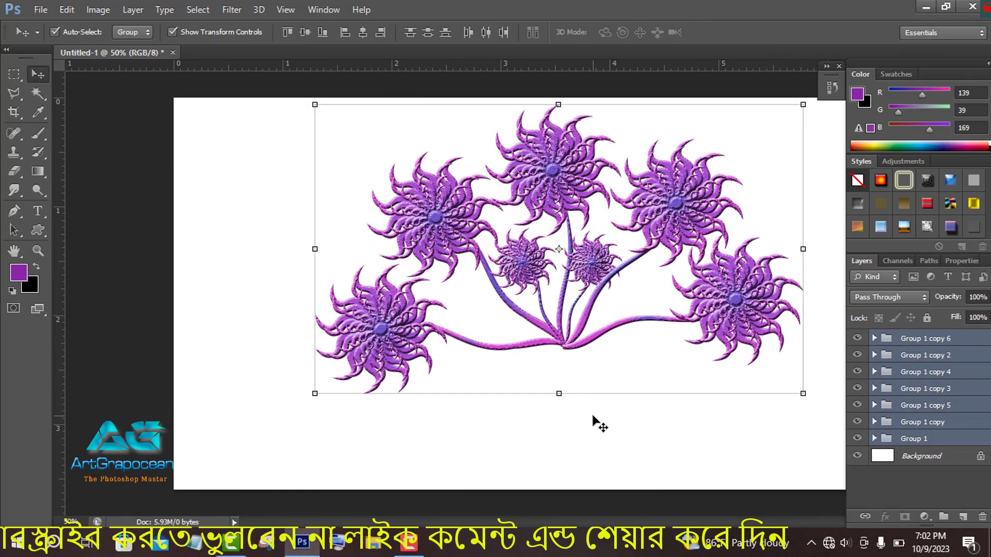
# Enlarge the whole bouquet to 108.49% width and 119.75% height, and shift it slightly left on the canvas
pyautogui.moveTo(803, 393); pyautogui.dragTo(843, 450)
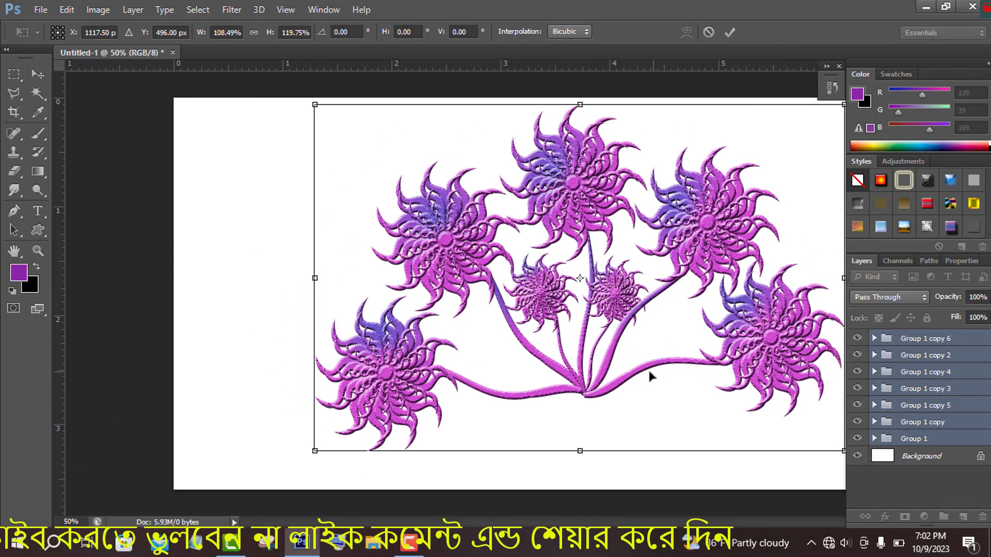
pyautogui.moveTo(588, 380); pyautogui.dragTo(568, 393)
pyautogui.click(729, 32)
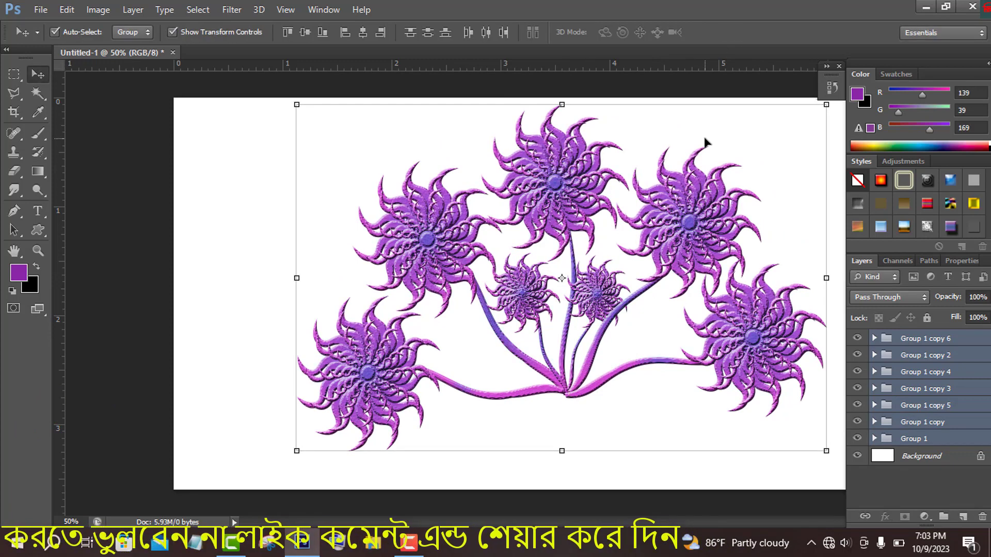
# Draw a flat, unfilled ellipse with a 1.33 pt stroke around the shared base of the stems
pyautogui.click(48, 235)
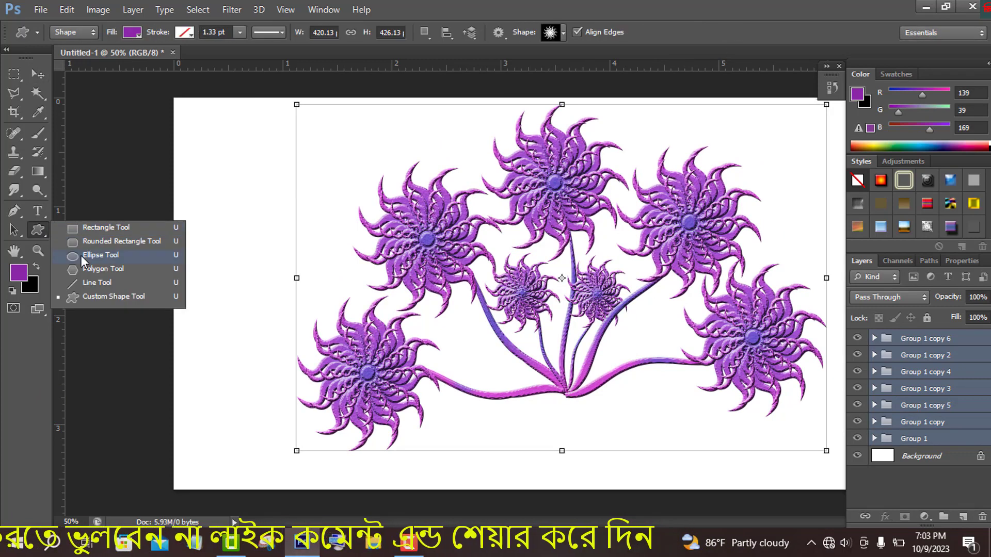
pyautogui.click(98, 255)
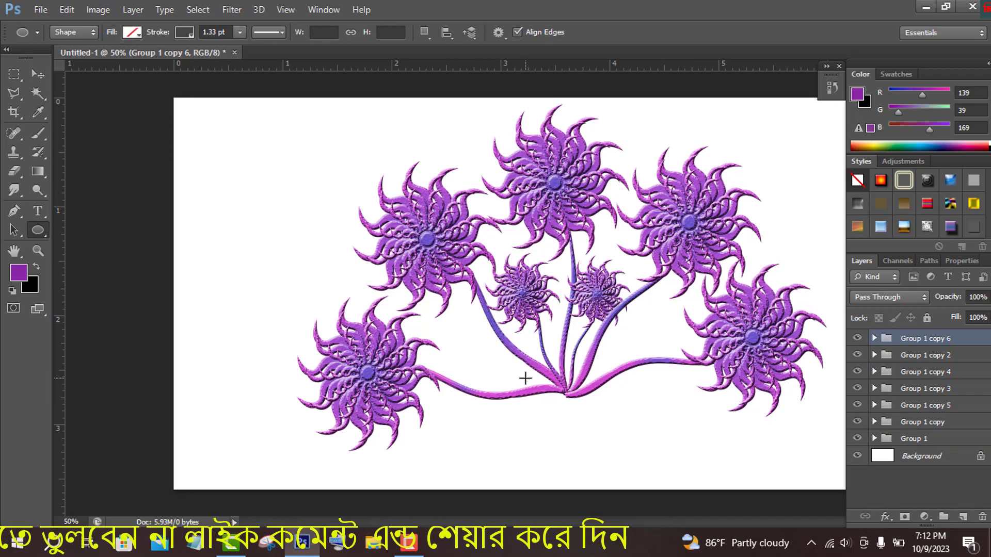
pyautogui.moveTo(524, 378); pyautogui.dragTo(614, 411)
pyautogui.press('v')
# Add a noisy drop shadow to the ellipse with distance 1 px, spread 93%, size 32 px and noise 100%
pyautogui.doubleClick(958, 351)
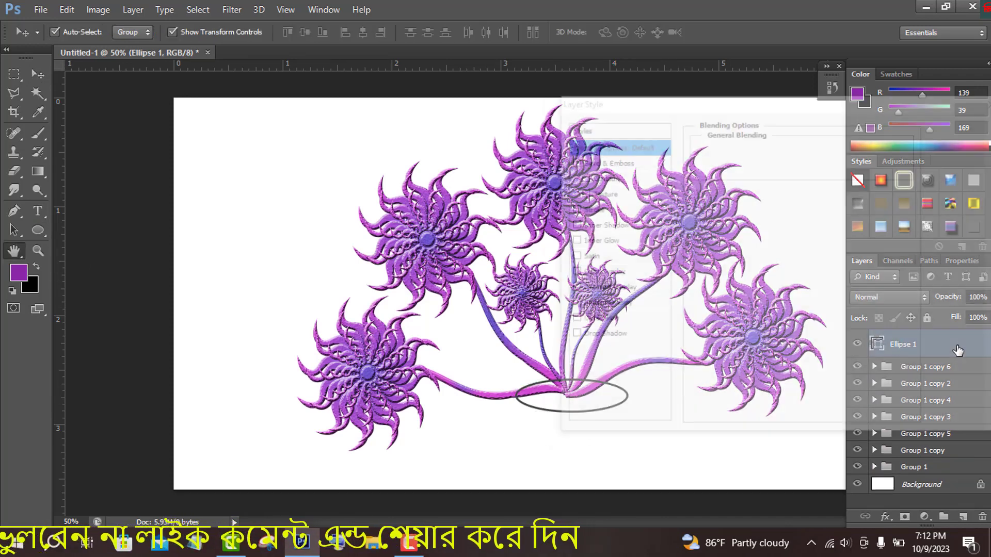
pyautogui.click(600, 400)
pyautogui.moveTo(593, 98); pyautogui.dragTo(695, 124)
pyautogui.moveTo(854, 236)
pyautogui.mouseDown()
pyautogui.moveTo(880, 238)
pyautogui.moveTo(866, 269)
pyautogui.moveTo(880, 252)
pyautogui.moveTo(854, 267)
pyautogui.moveTo(869, 237)
pyautogui.moveTo(853, 237)
pyautogui.mouseUp()
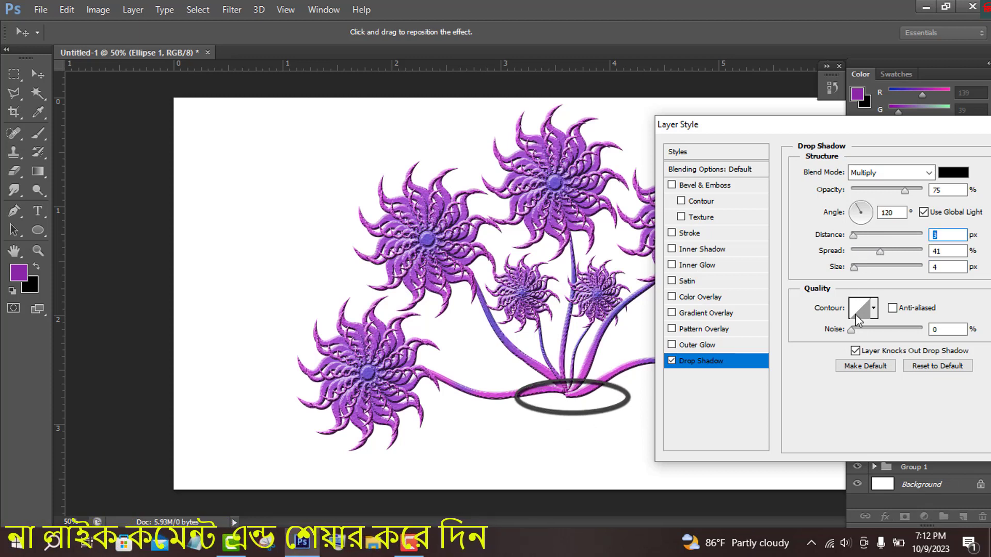
pyautogui.moveTo(851, 329); pyautogui.dragTo(891, 333)
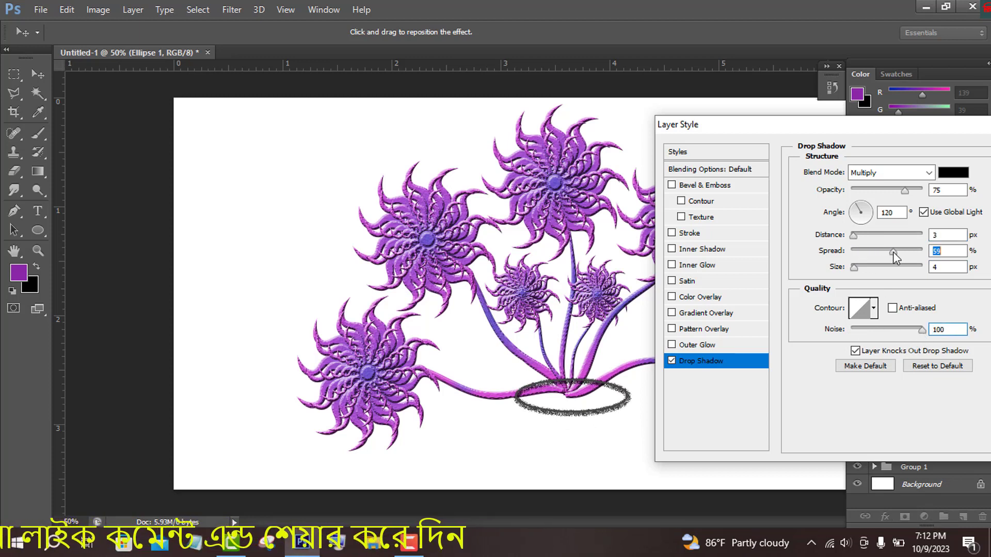
pyautogui.moveTo(903, 254); pyautogui.dragTo(917, 253)
pyautogui.moveTo(854, 268); pyautogui.dragTo(864, 272)
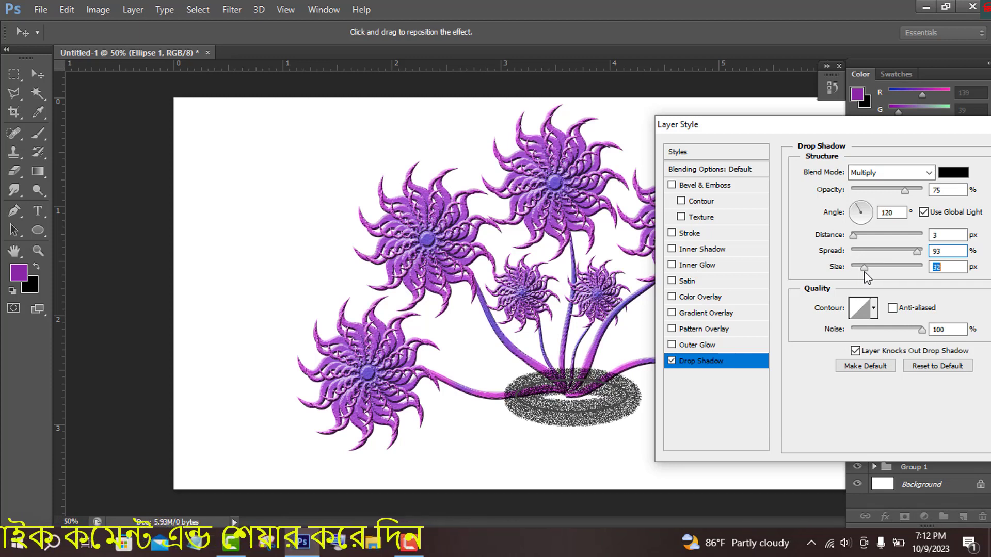
pyautogui.moveTo(853, 235); pyautogui.dragTo(851, 237)
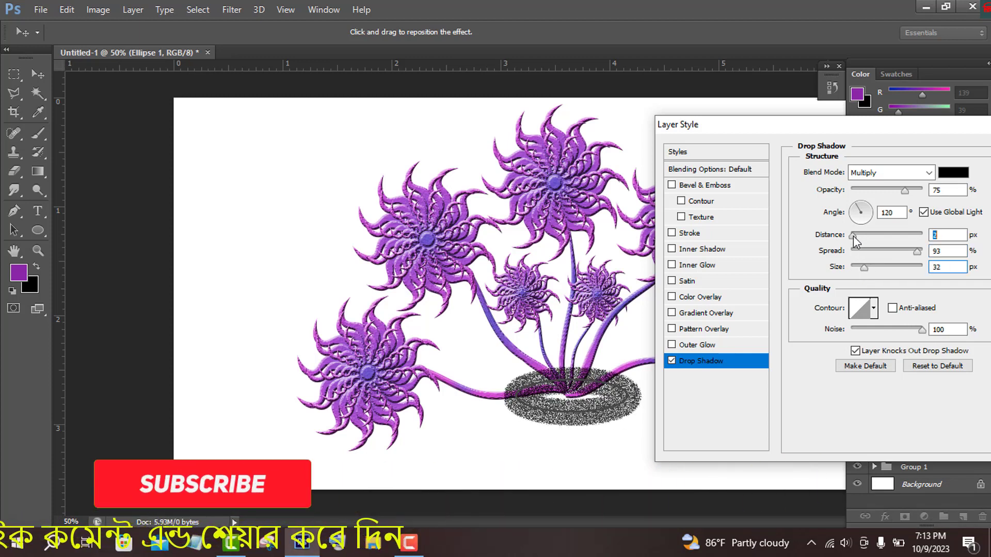
pyautogui.moveTo(915, 130); pyautogui.dragTo(748, 135)
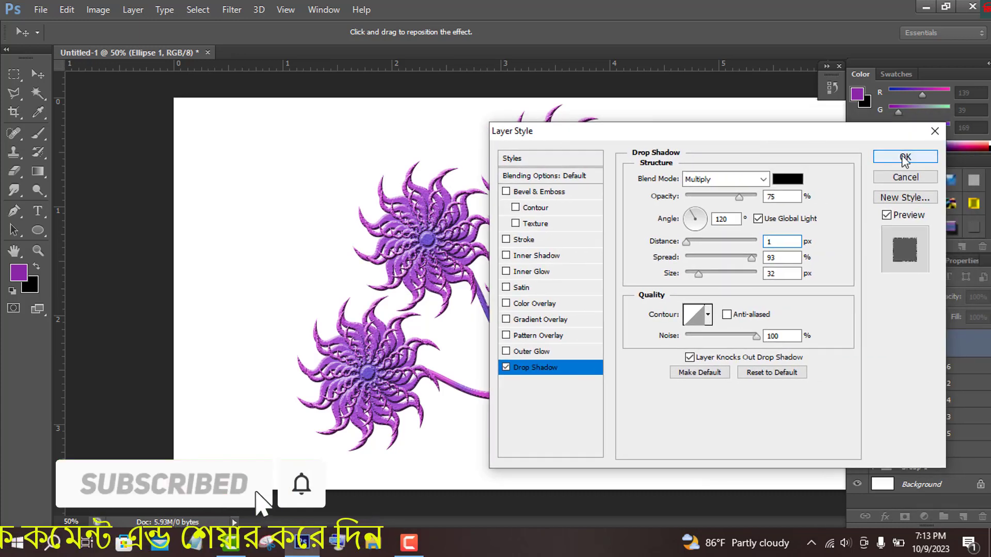
pyautogui.click(885, 156)
# On a new layer, paint a soft purple blob just below the ellipse with a 360 px brush at 0% hardness
pyautogui.click(45, 132)
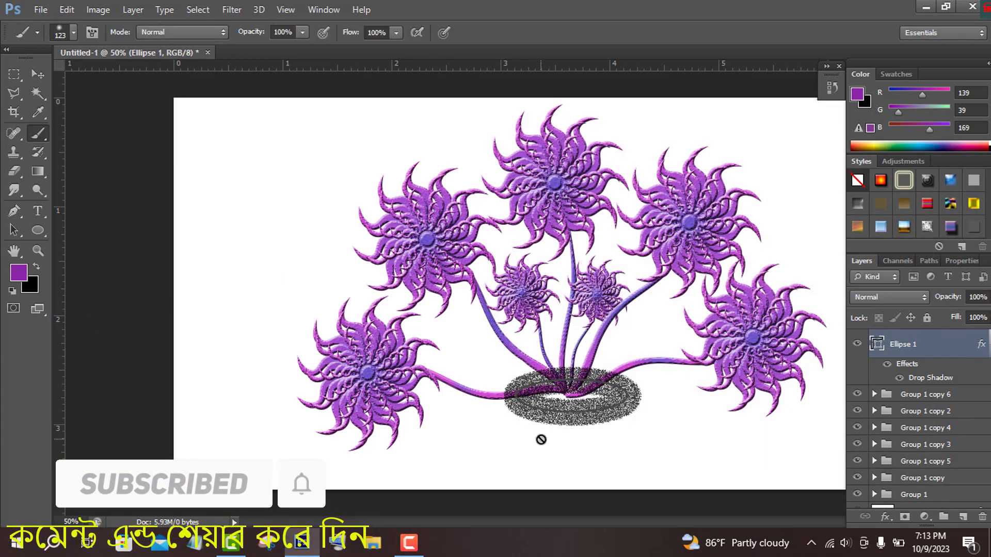
pyautogui.click(963, 517)
pyautogui.click(73, 32)
pyautogui.moveTo(99, 78); pyautogui.dragTo(139, 79)
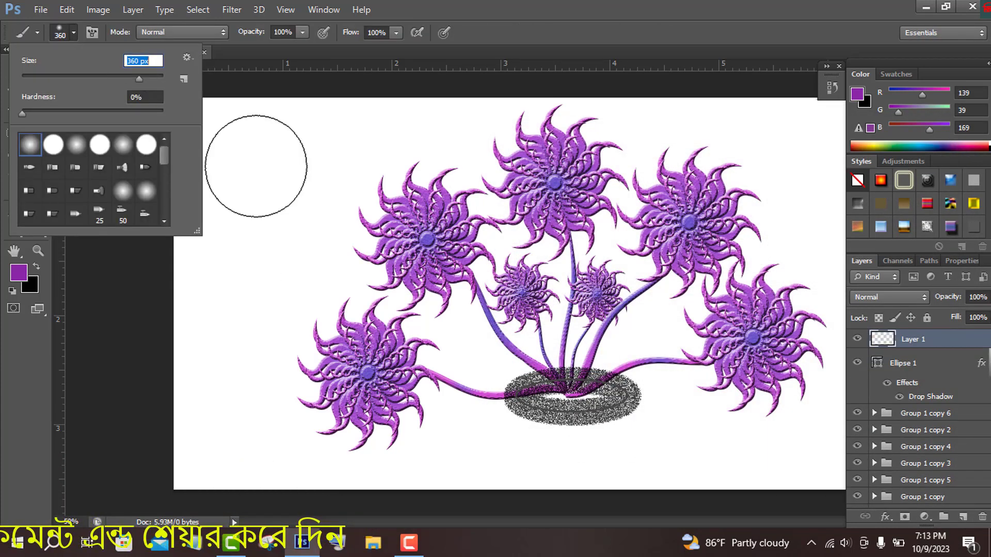
pyautogui.click(570, 439)
pyautogui.click(570, 439)
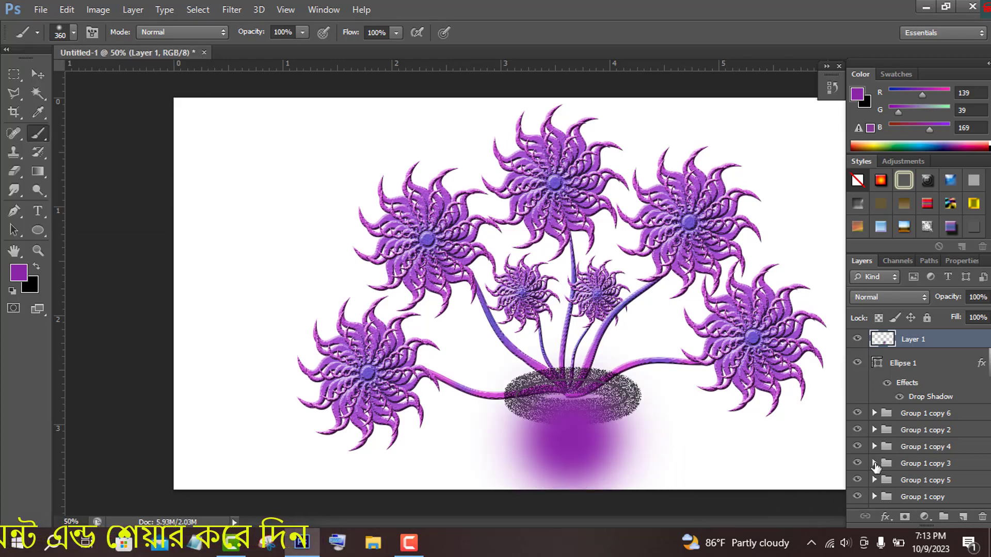
# Copy the ellipse's drop shadow onto Layer 1 and set its distance, spread, size and noise to 0
pyautogui.moveTo(977, 372); pyautogui.dragTo(972, 342)
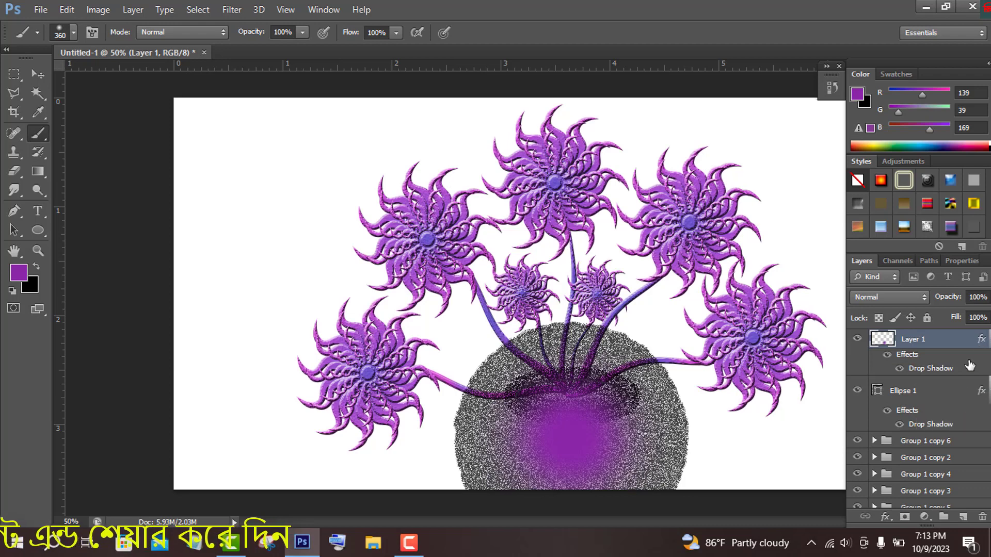
pyautogui.doubleClick(970, 342)
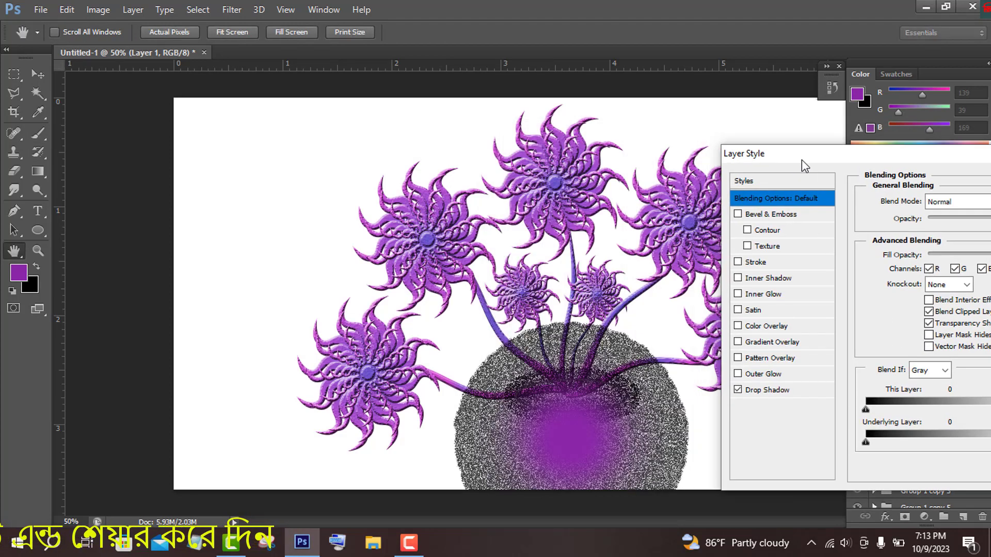
pyautogui.click(754, 391)
pyautogui.moveTo(955, 161); pyautogui.dragTo(859, 108)
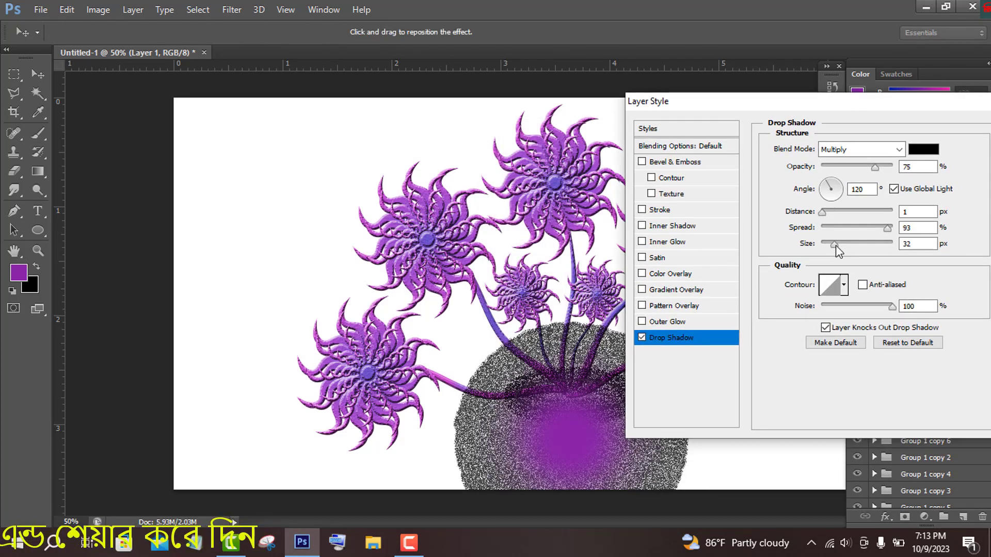
pyautogui.moveTo(835, 245); pyautogui.dragTo(815, 243)
pyautogui.moveTo(886, 228); pyautogui.dragTo(869, 228)
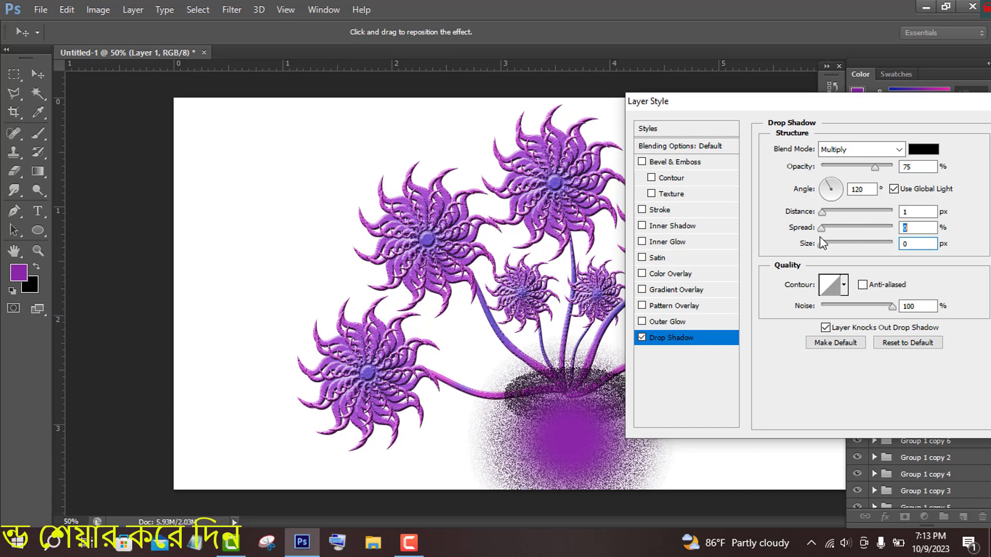
pyautogui.click(821, 307)
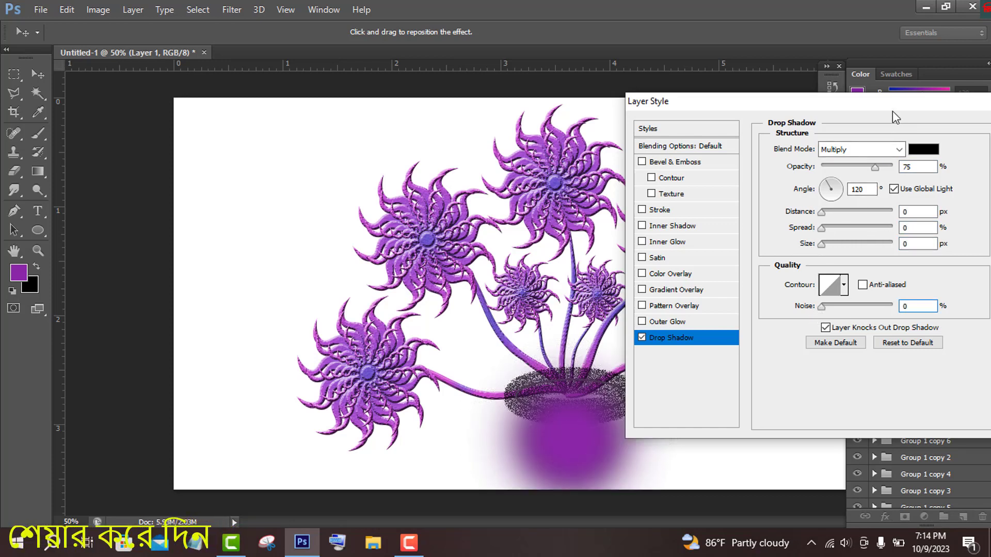
pyautogui.moveTo(825, 104); pyautogui.dragTo(694, 163)
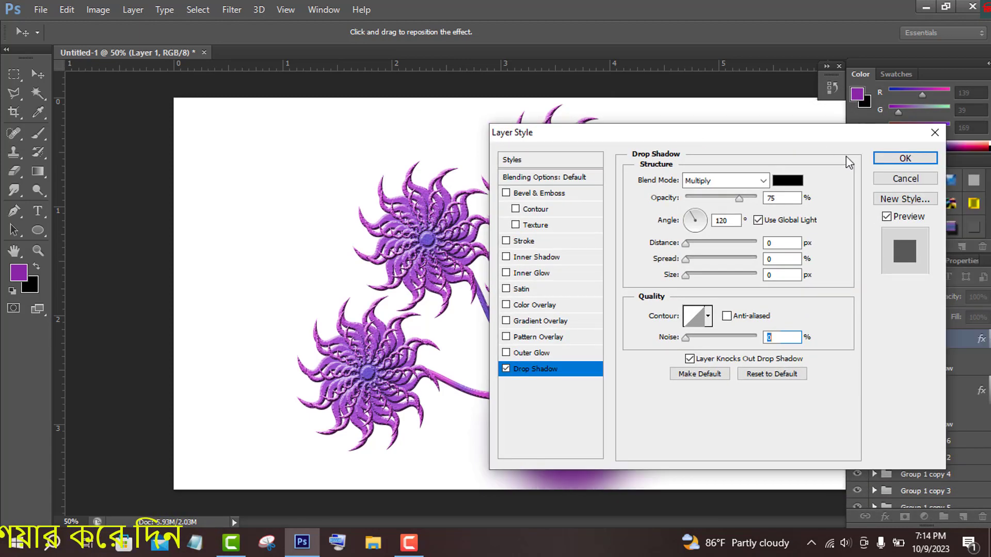
pyautogui.click(897, 160)
# Move the Ellipse 1 layer above the painted Layer 1 in the layer order
pyautogui.scroll(-1, 981, 354)
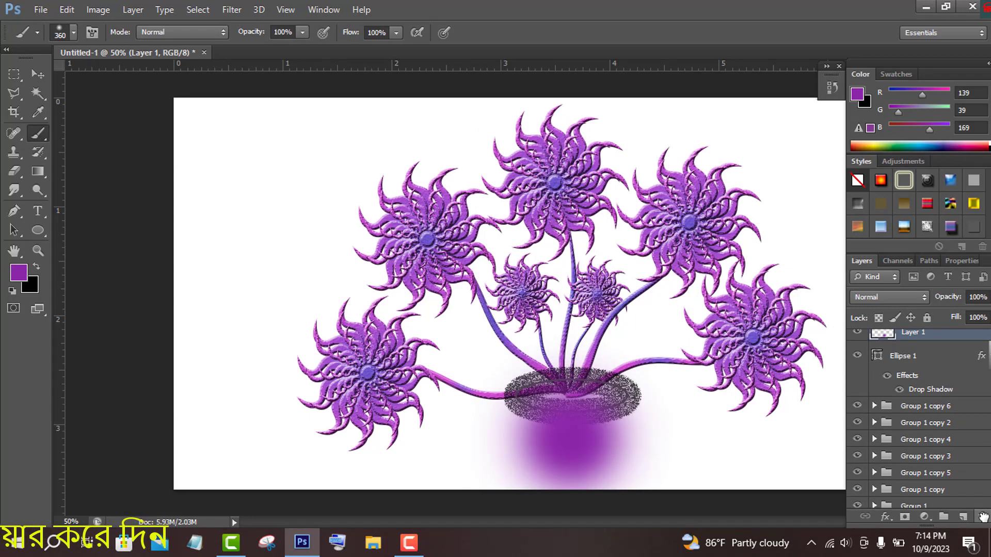
pyautogui.scroll(1, 938, 381)
pyautogui.moveTo(938, 380); pyautogui.dragTo(924, 356)
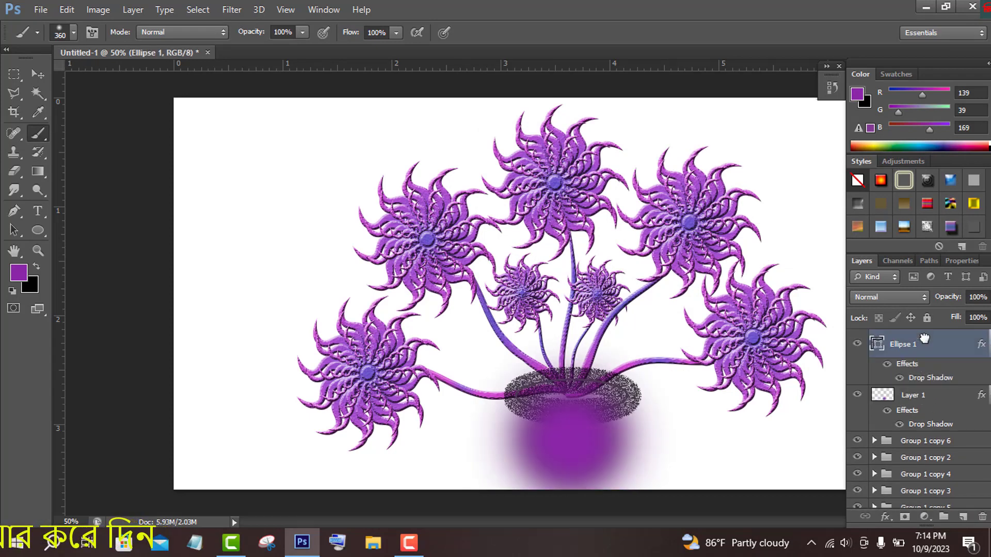
# Remove the stroke color from the Ellipse 1 shape
pyautogui.click(34, 232)
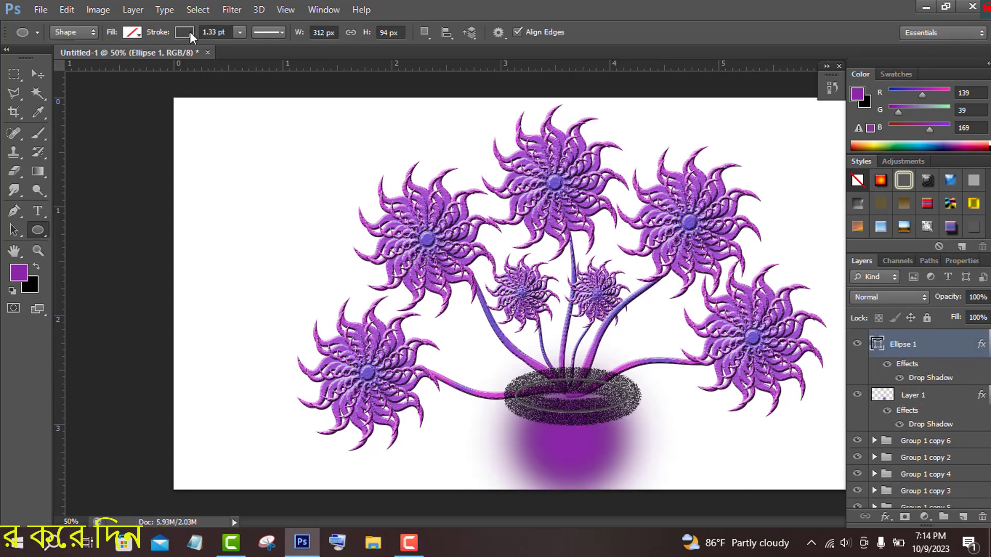
pyautogui.click(187, 32)
pyautogui.click(124, 61)
pyautogui.click(38, 74)
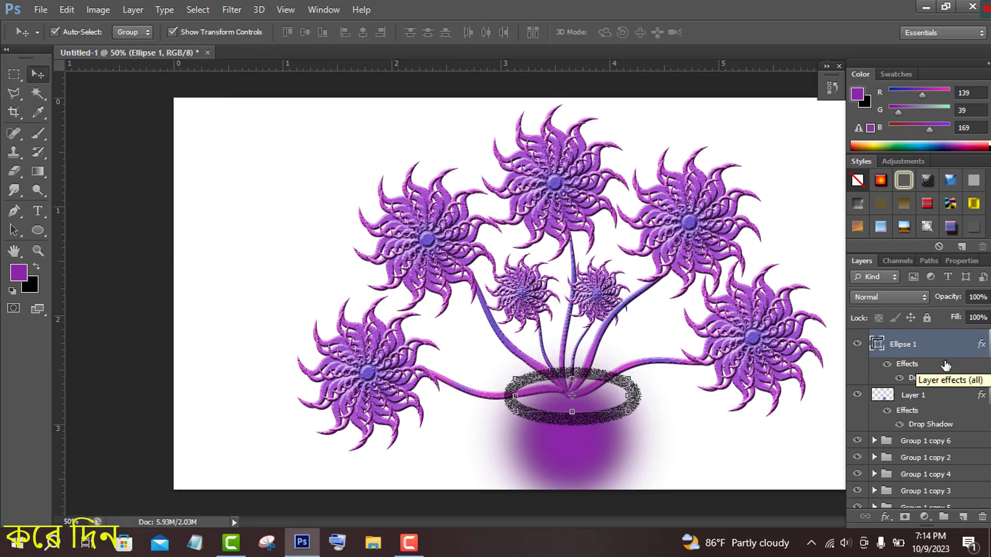
# Paint more purple on Layer 1 beneath the grainy ring with the 360 px soft brush to build up the vase body
pyautogui.press('b')
pyautogui.click(911, 395)
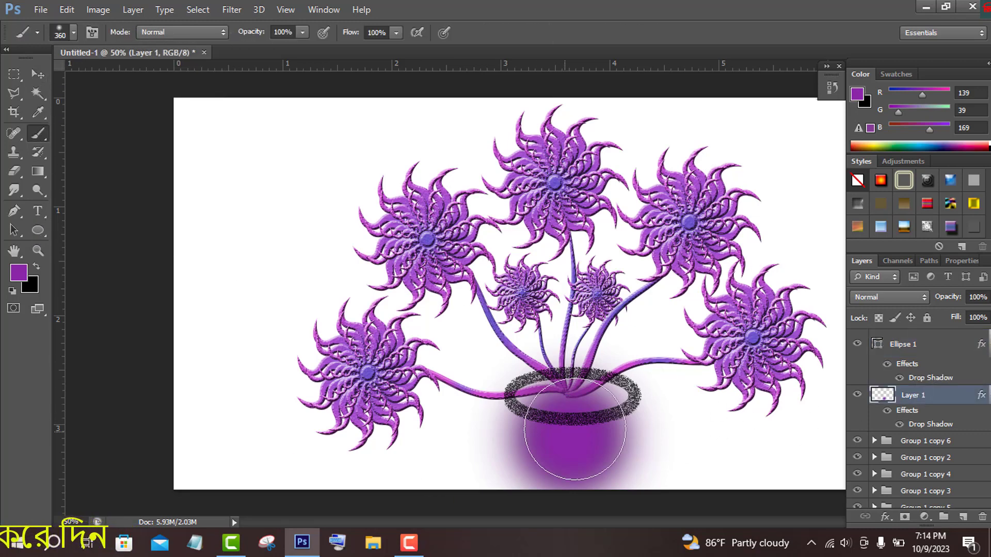
pyautogui.click(567, 435)
pyautogui.moveTo(566, 435)
pyautogui.mouseDown()
pyautogui.moveTo(655, 397)
pyautogui.moveTo(579, 393)
pyautogui.moveTo(573, 424)
pyautogui.mouseUp()
pyautogui.click(573, 424)
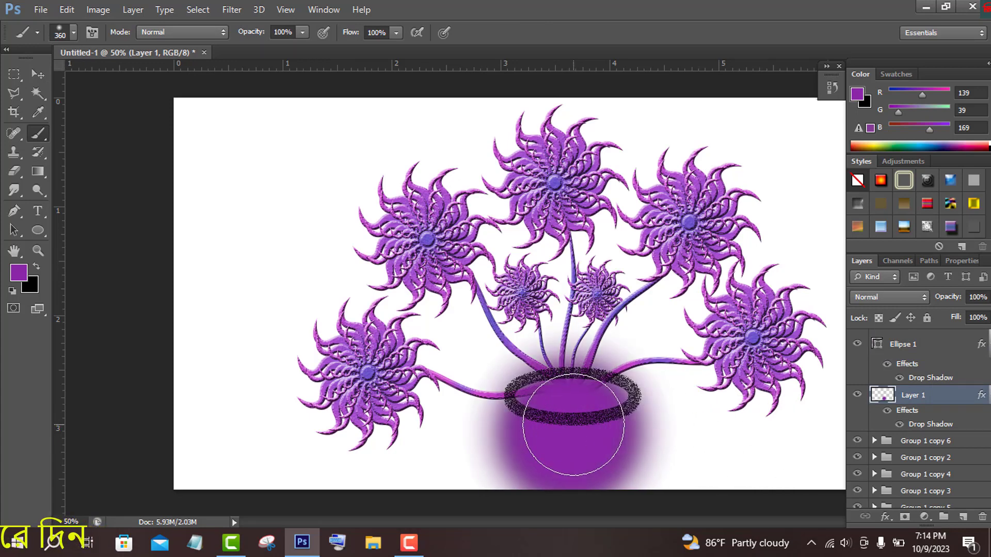
pyautogui.click(573, 424)
# Scale the painted purple blob down about its center and move it down below the ring to the canvas edge
pyautogui.press('v')
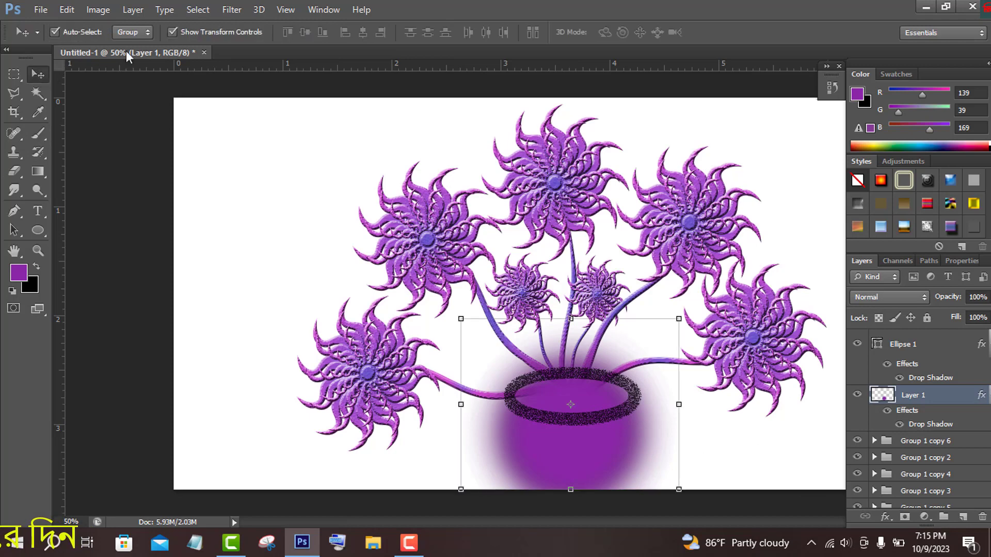
pyautogui.moveTo(679, 319); pyautogui.dragTo(645, 346)
pyautogui.click(729, 32)
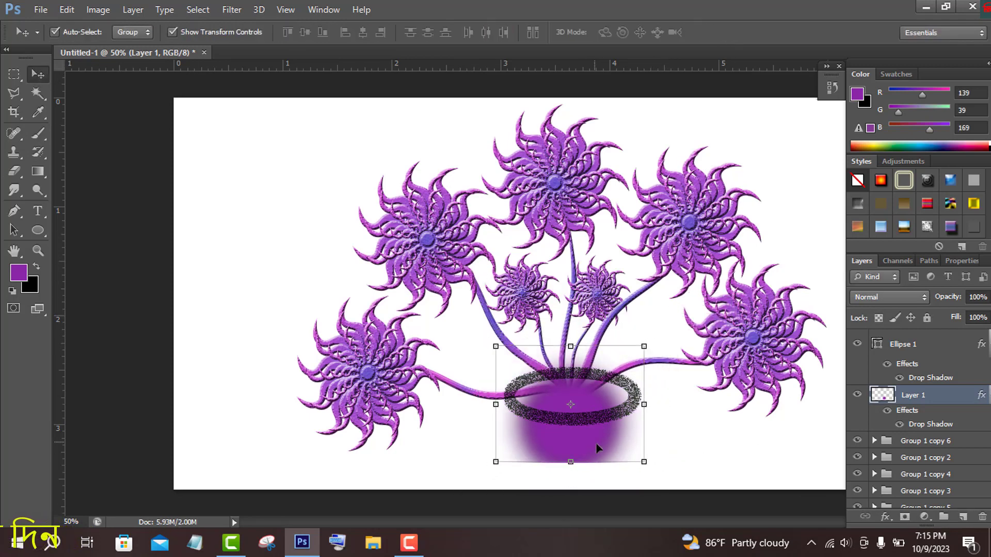
pyautogui.moveTo(594, 443); pyautogui.dragTo(592, 471)
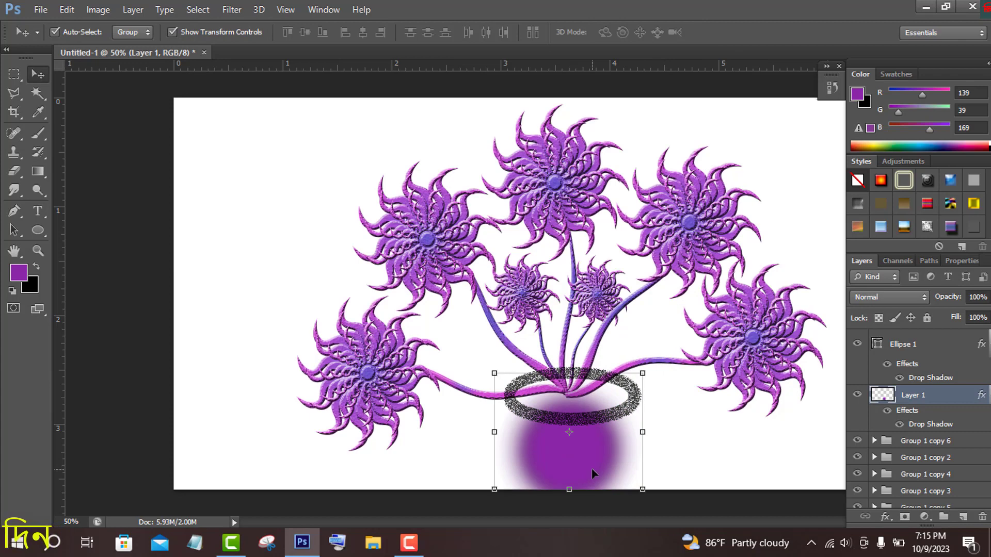
# Fill the inside of the grainy ring with purple on Layer 1 using a 114 px soft brush
pyautogui.click(917, 349)
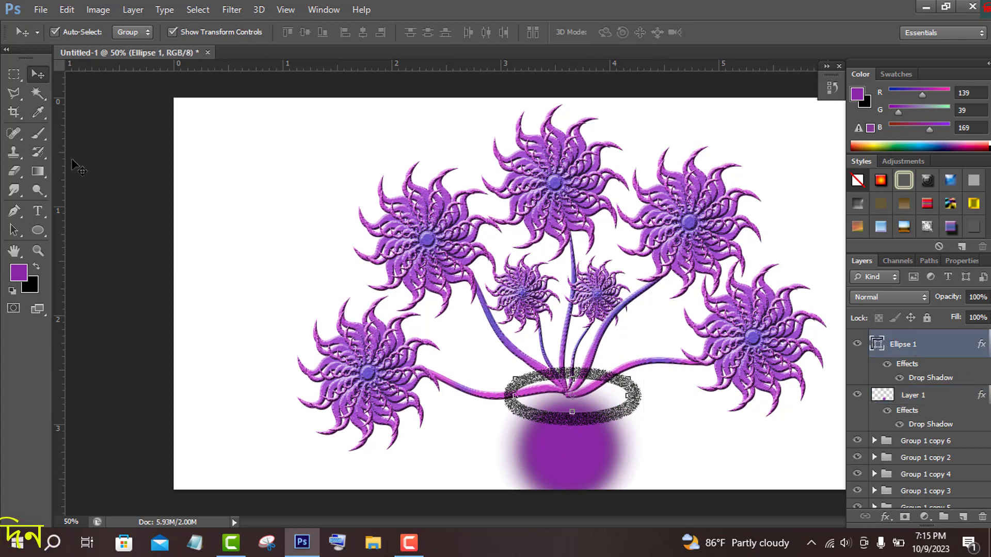
pyautogui.press('b')
pyautogui.click(940, 398)
pyautogui.click(74, 32)
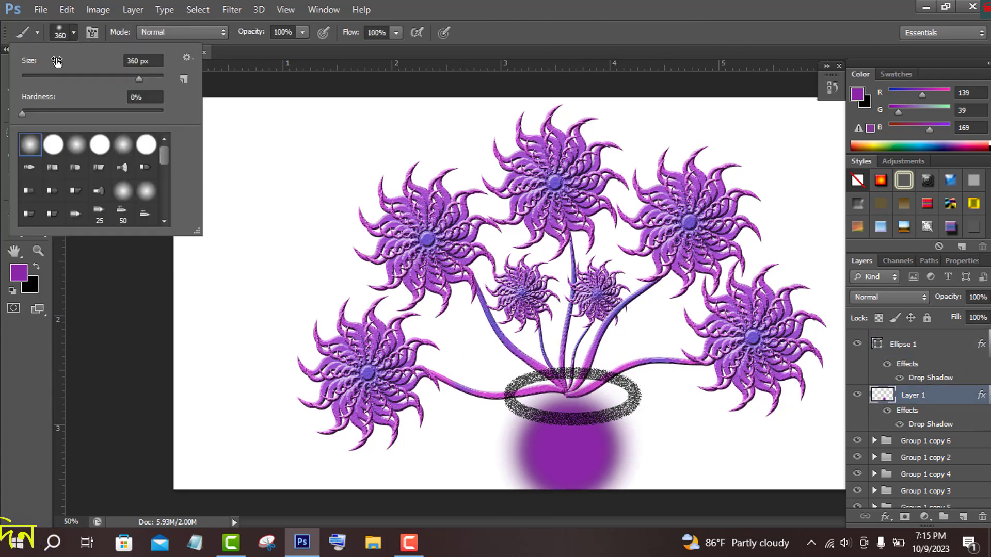
pyautogui.moveTo(101, 79); pyautogui.dragTo(78, 78)
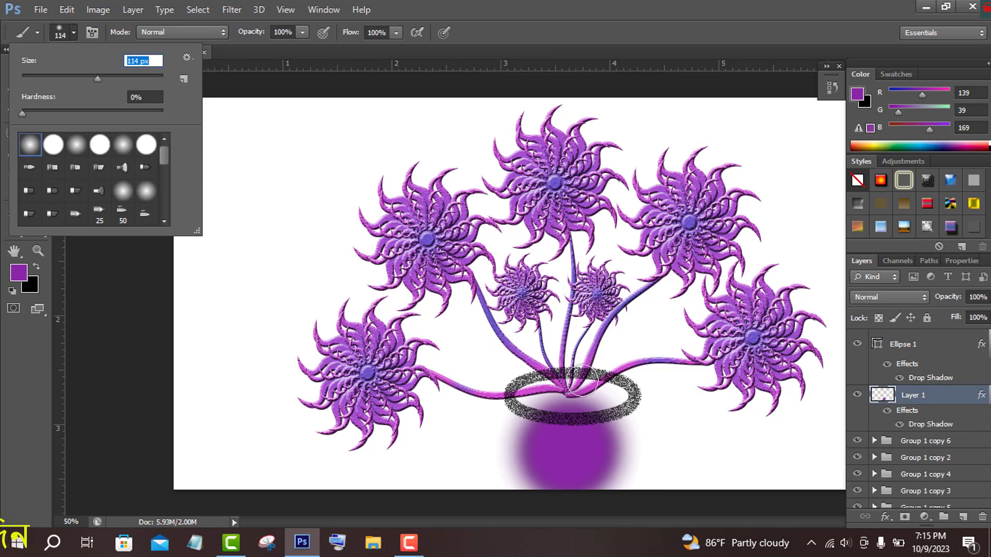
pyautogui.moveTo(561, 382)
pyautogui.mouseDown()
pyautogui.moveTo(584, 397)
pyautogui.moveTo(532, 395)
pyautogui.moveTo(616, 398)
pyautogui.mouseUp()
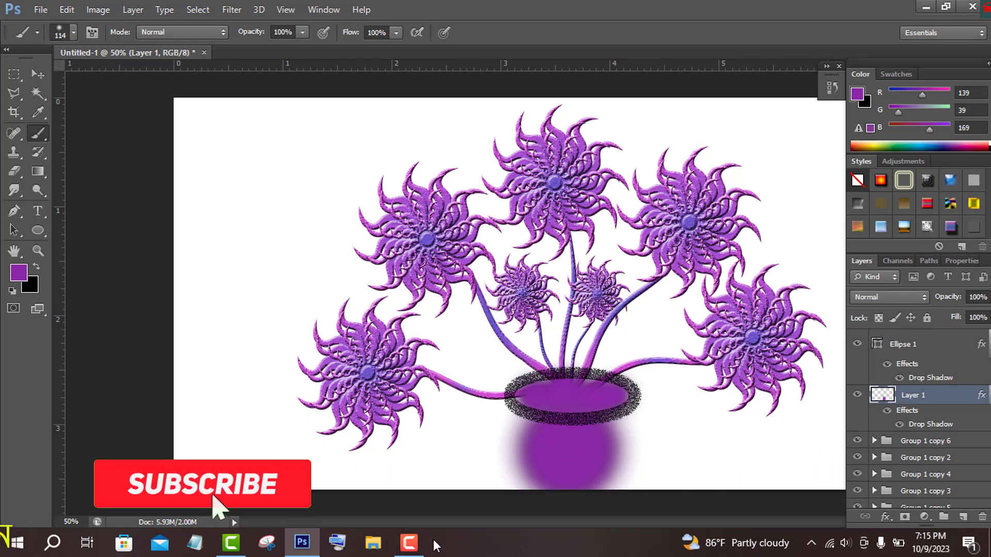
# Move the Ellipse 1 layer beneath all flower groups, directly above Background, with the help of a temporary empty layer, and delete that layer
pyautogui.click(915, 346)
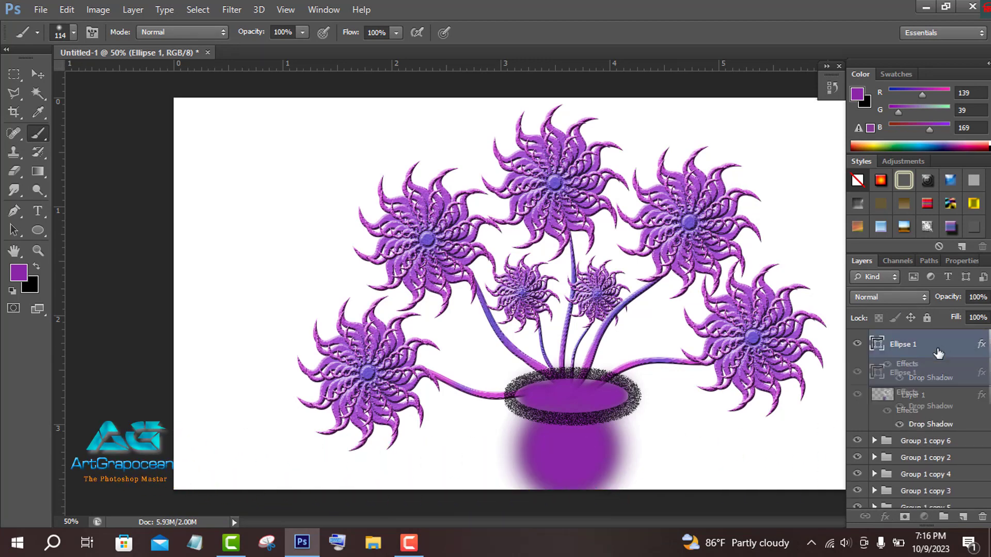
pyautogui.moveTo(923, 345); pyautogui.dragTo(934, 500)
pyautogui.scroll(2, 934, 470)
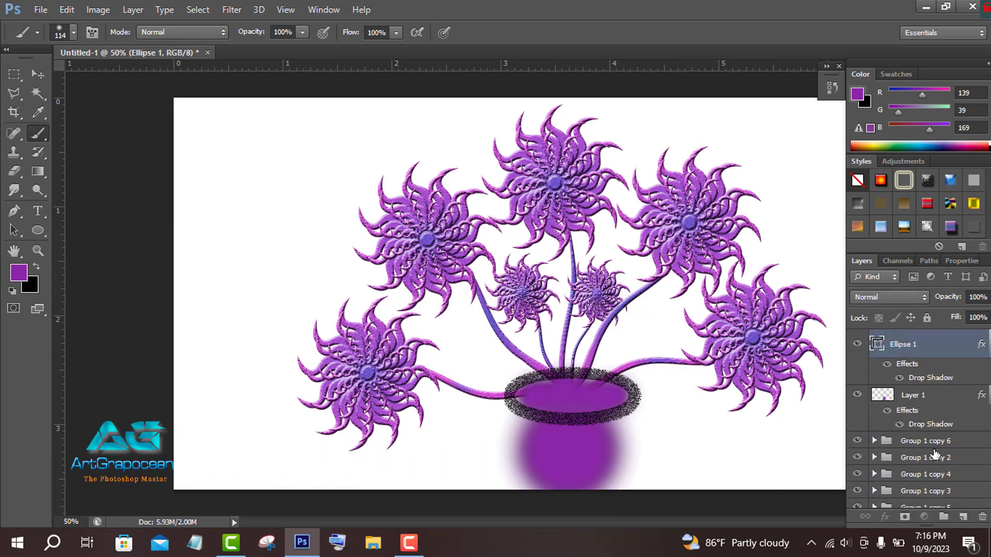
pyautogui.scroll(-2, 934, 455)
pyautogui.click(934, 500)
pyautogui.click(962, 517)
pyautogui.scroll(3, 946, 447)
pyautogui.moveTo(922, 349); pyautogui.dragTo(931, 488)
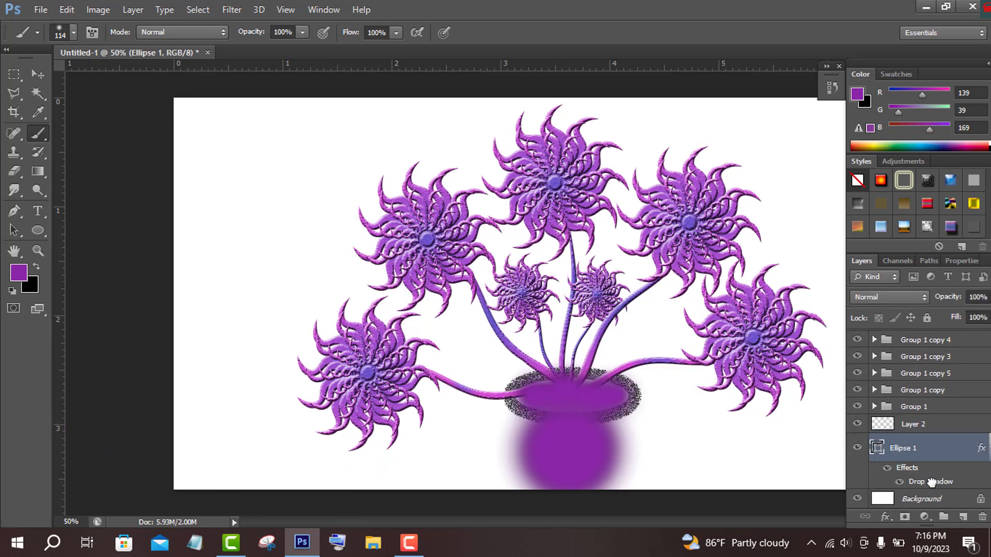
pyautogui.moveTo(920, 427); pyautogui.dragTo(982, 516)
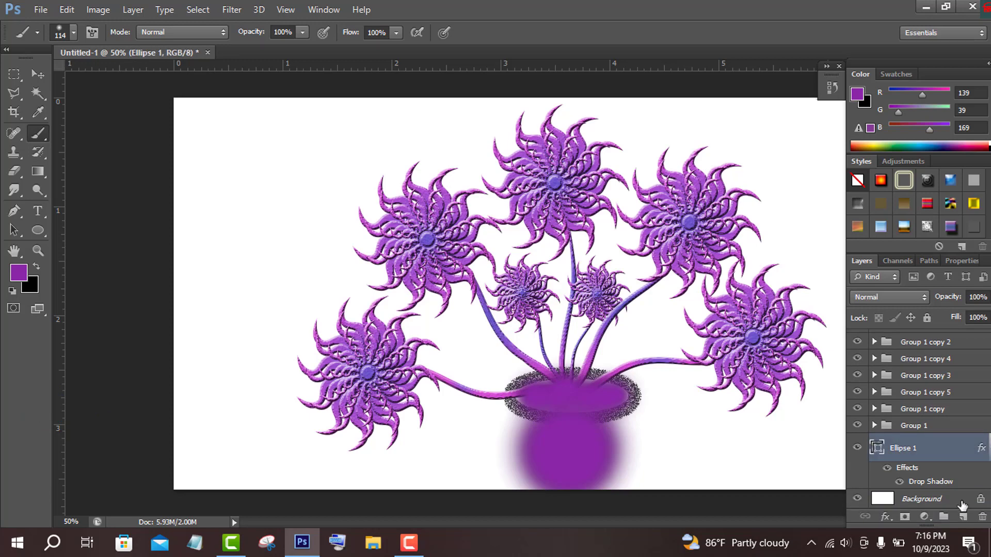